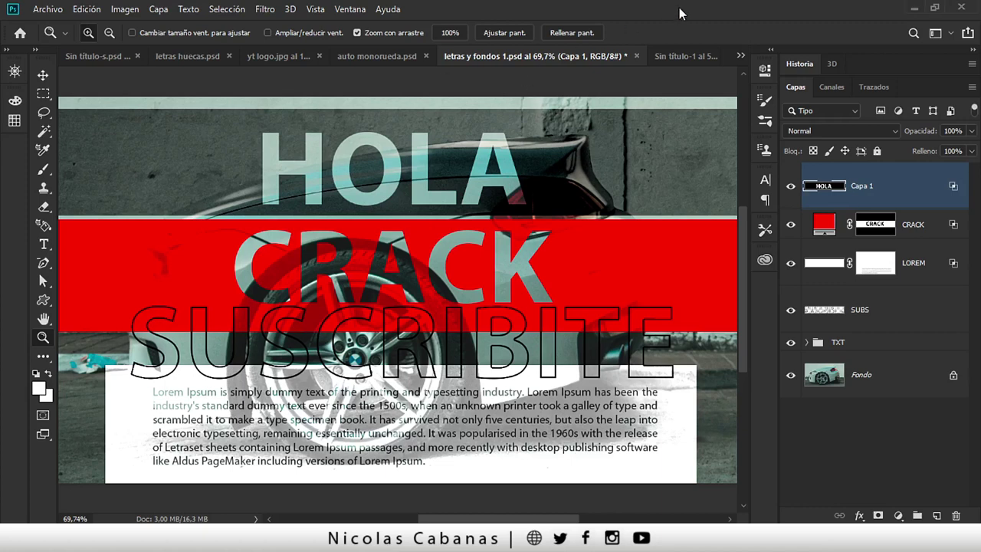
Look through the Sin título-1, auto monorueda.psd and letras y fondos 1.psd documents, zooming each to fit.
left_click(677, 56)
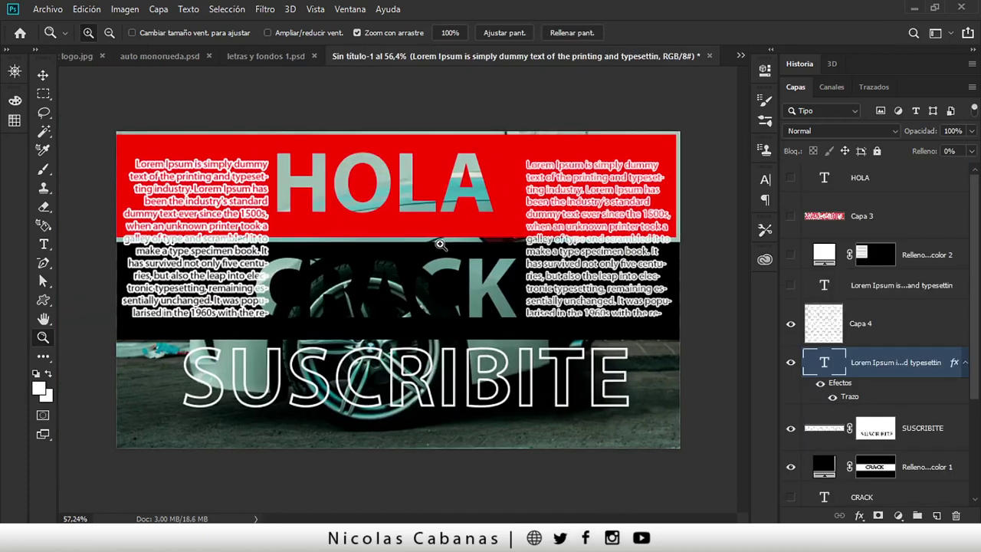
left_click_drag(425, 246, 440, 250)
left_click(389, 258)
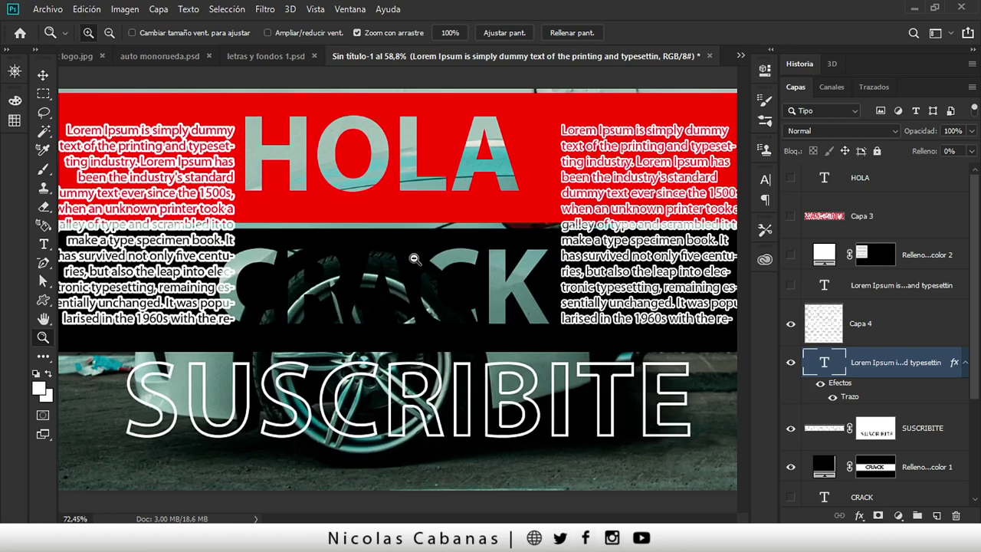
left_click(170, 58)
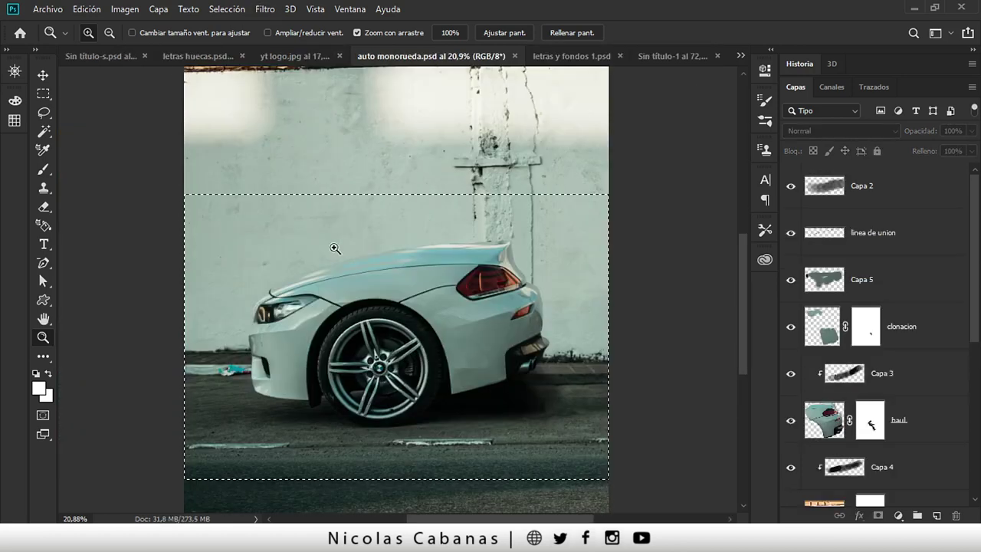
left_click_drag(363, 266, 359, 285)
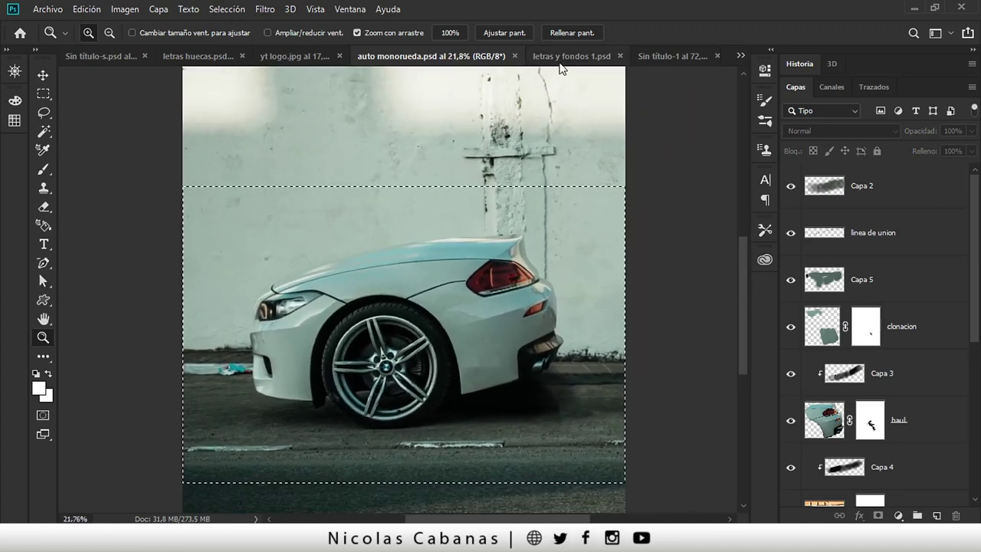
left_click(559, 61)
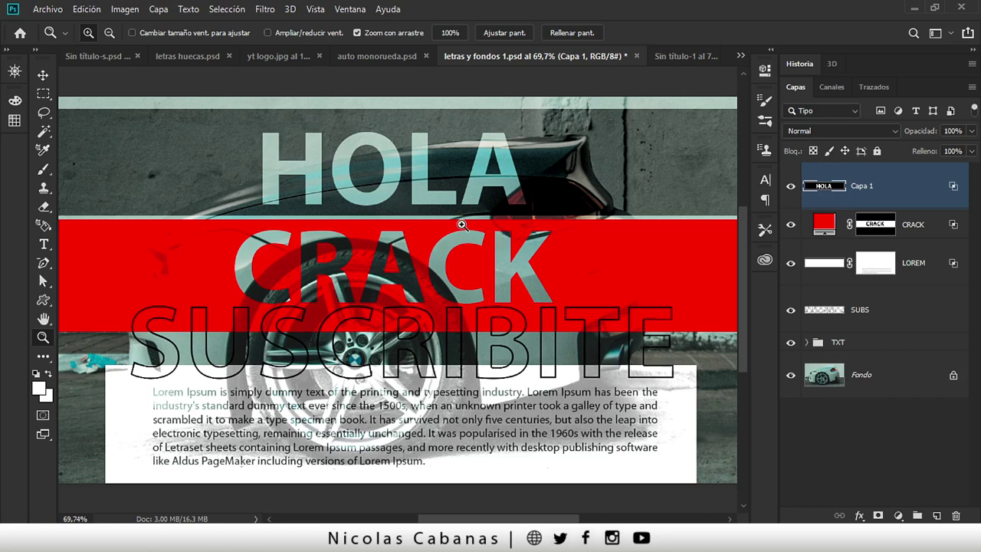
left_click_drag(463, 230, 781, 222)
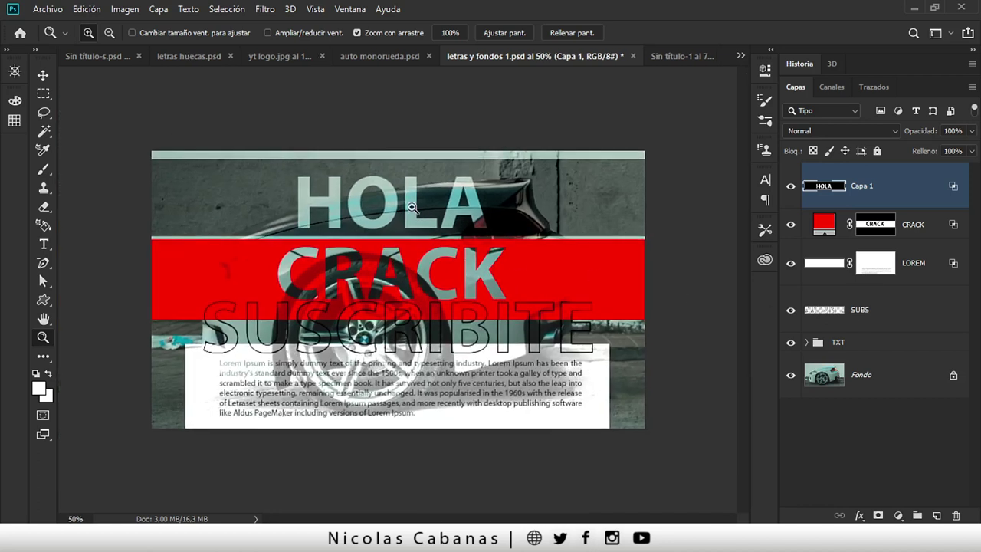
left_click(674, 58)
mouse_move(551, 232)
left_mouse_down()
mouse_move(506, 237)
mouse_move(536, 209)
left_mouse_up()
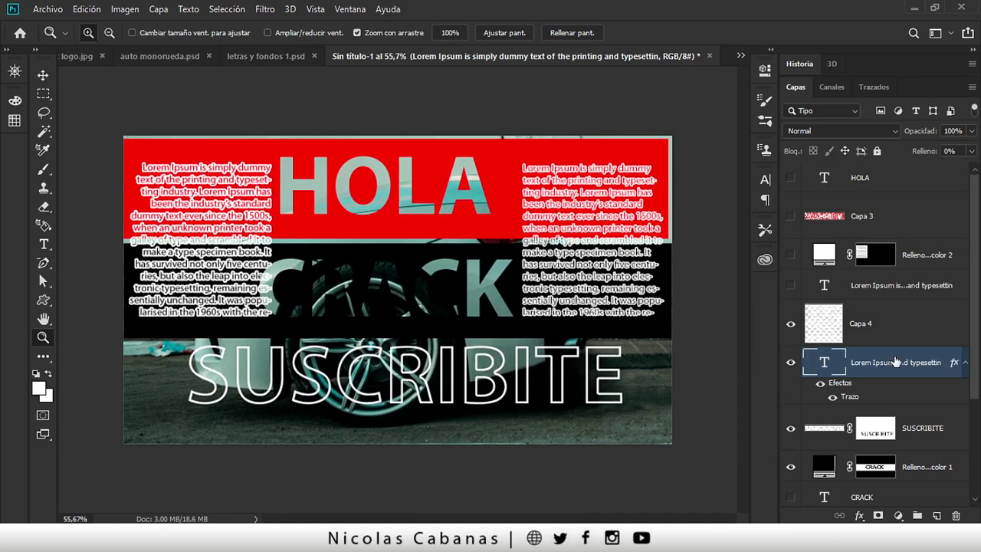
Hide the left-hand Lorem Ipsum layer, Capa 4, and switch to yt logo.jpg from the document list.
left_click(790, 328)
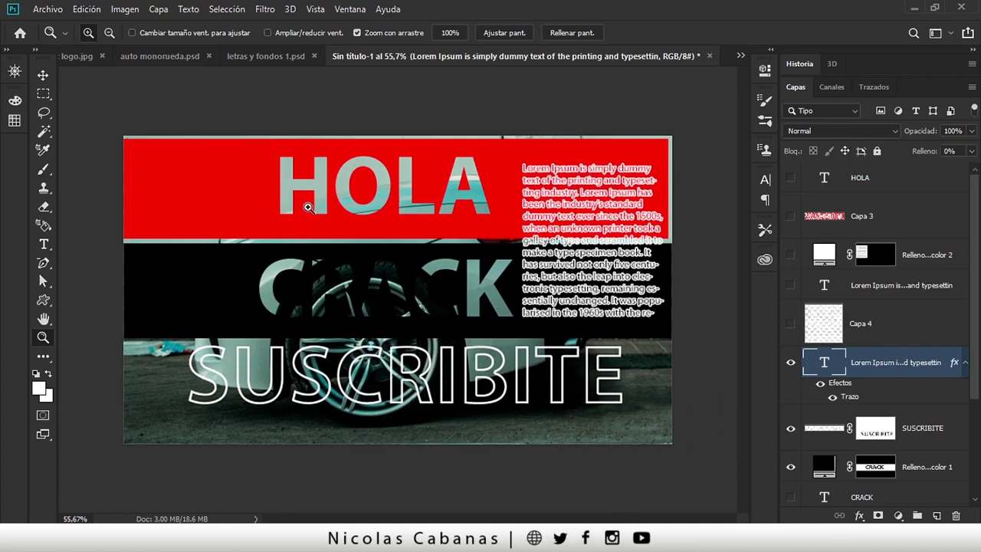
left_click(740, 56)
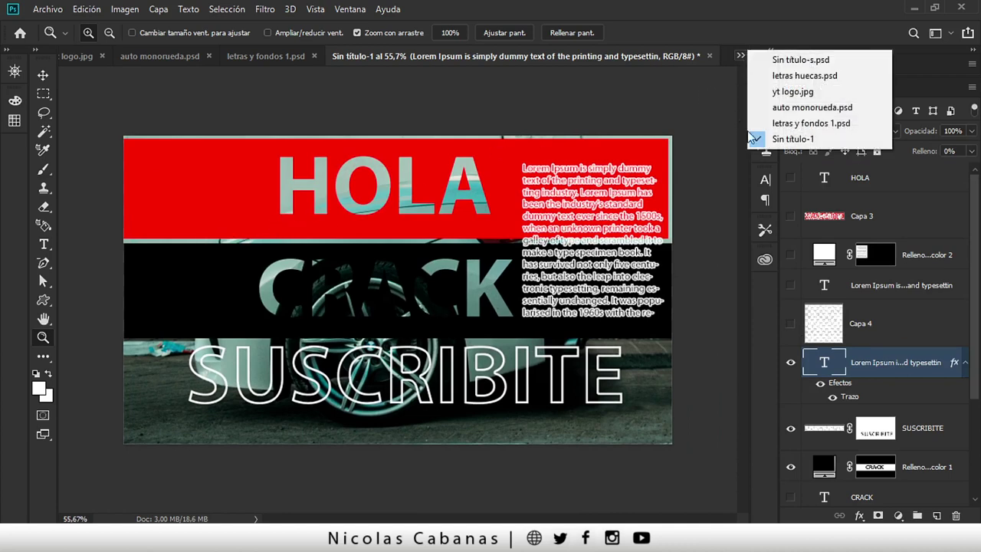
left_click(793, 92)
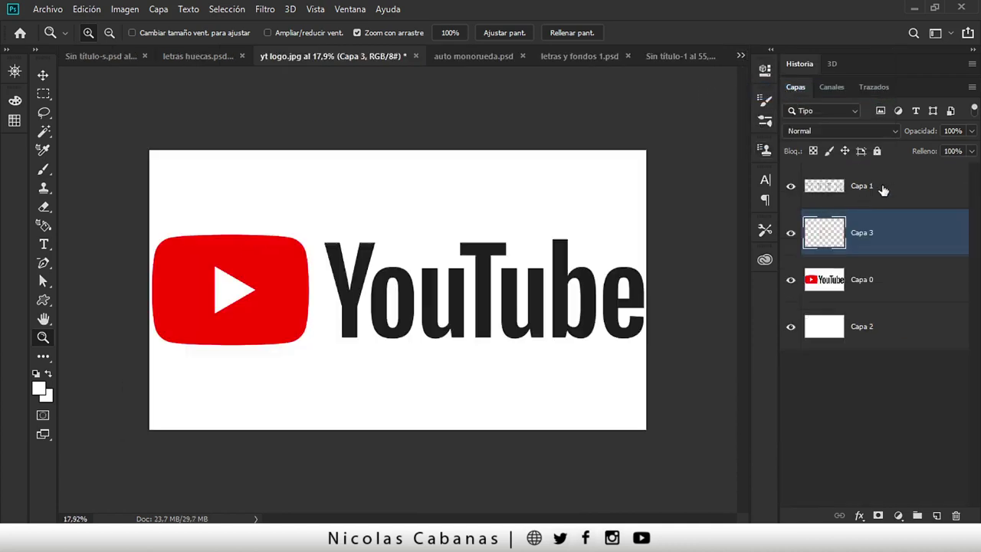
Delete empty Capa 1 and Capa 3, flatten the image, and unlock the background as Capa 0.
left_click(881, 188, "shift")
key("Delete")
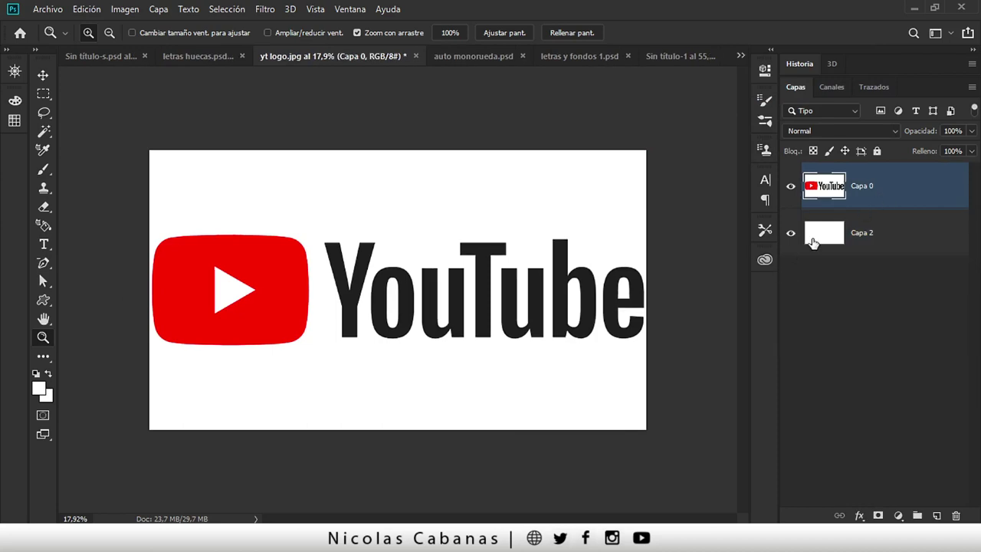
left_click(901, 241, "shift")
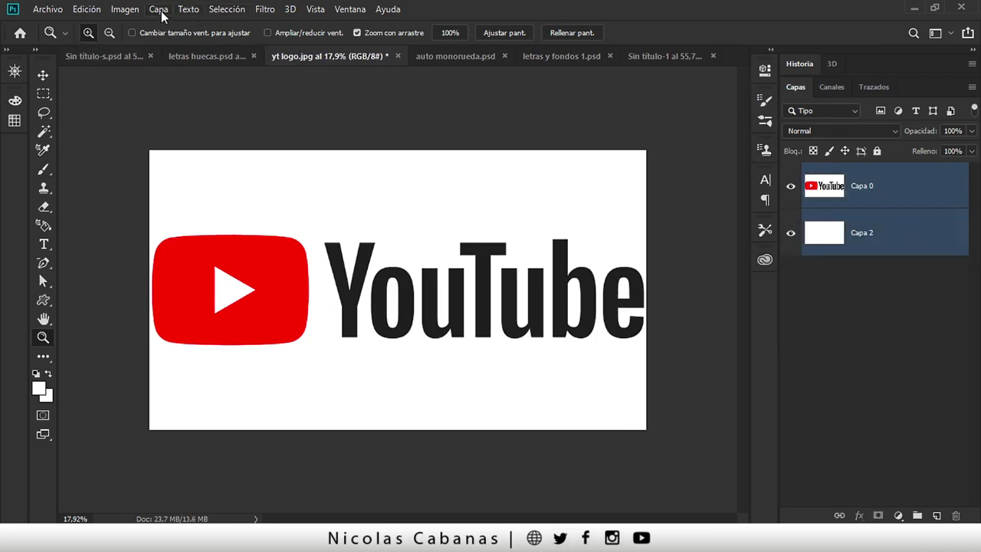
left_click(159, 9)
left_click(243, 499)
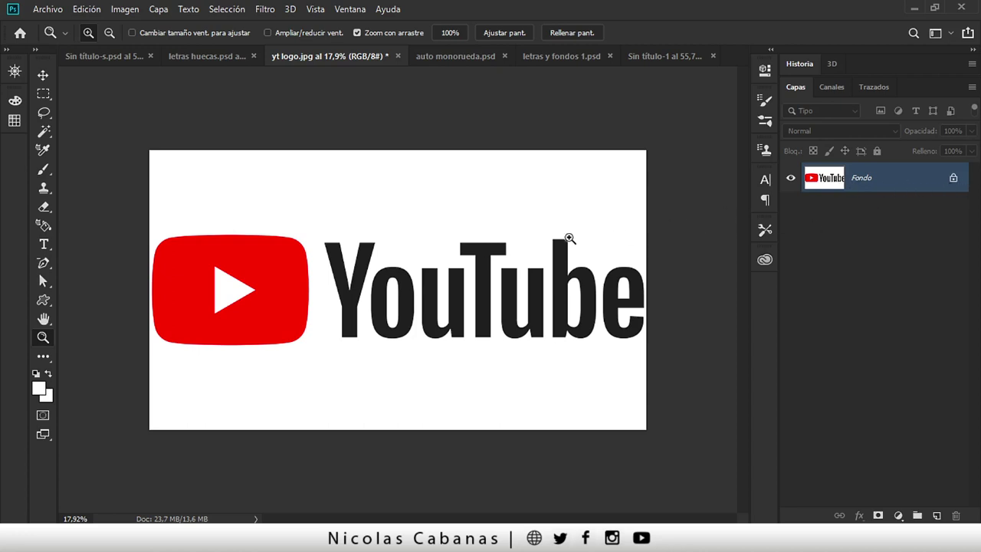
mouse_move(459, 317)
left_mouse_down()
mouse_move(410, 311)
mouse_move(447, 321)
left_mouse_up()
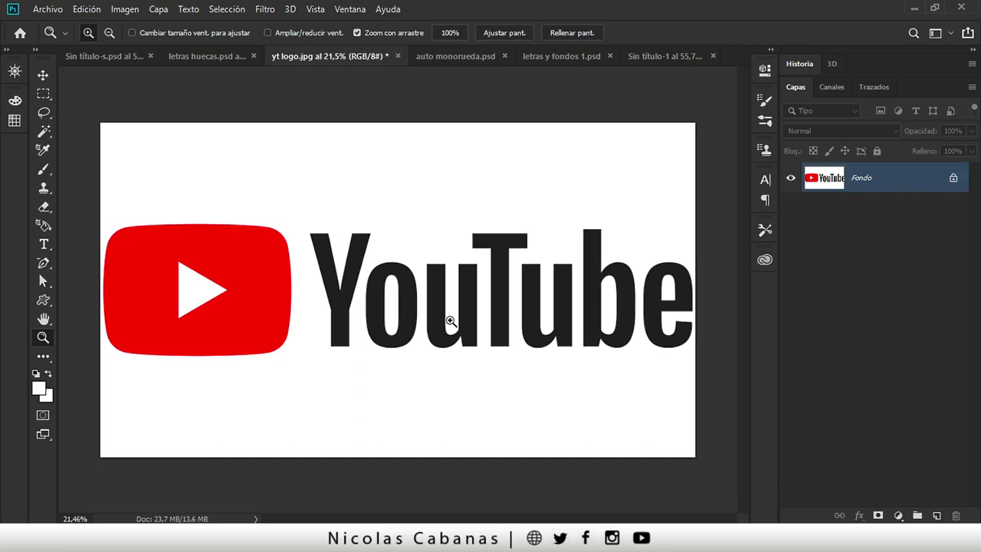
left_click(953, 179)
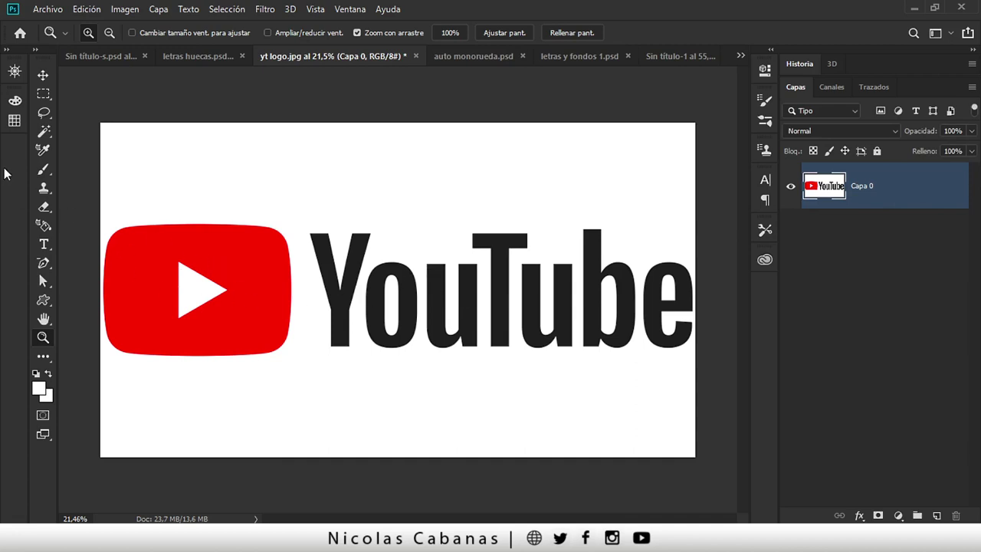
With the Magic Wand and Contiguo on, Shift-click each black YouTube letter into one selection.
left_click(49, 128)
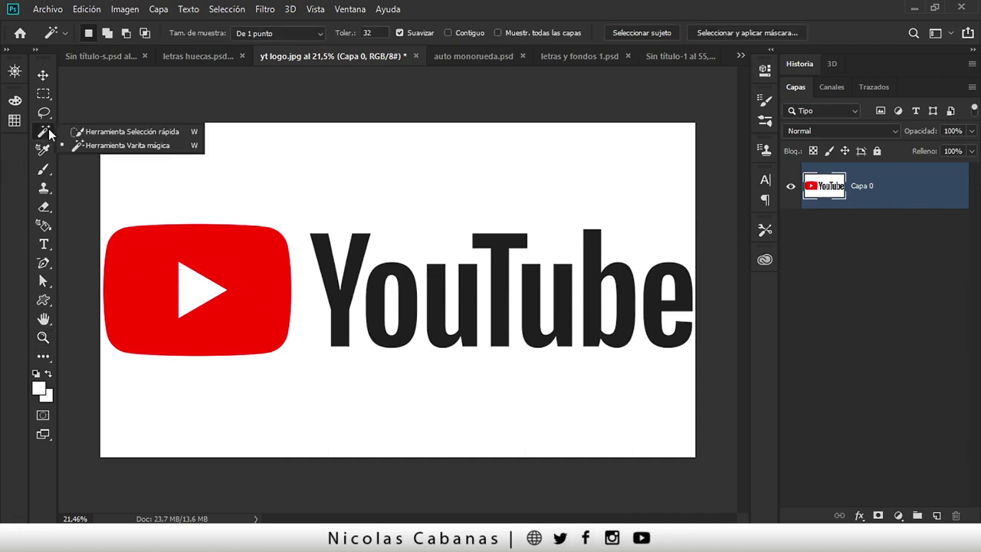
left_click(130, 149)
left_click(337, 280)
key("ctrl+d")
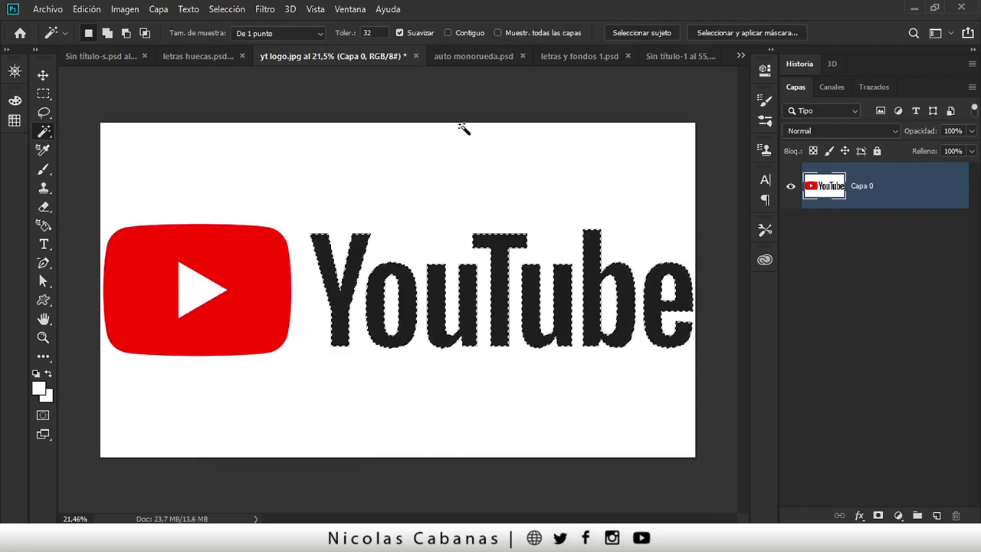
left_click(449, 32)
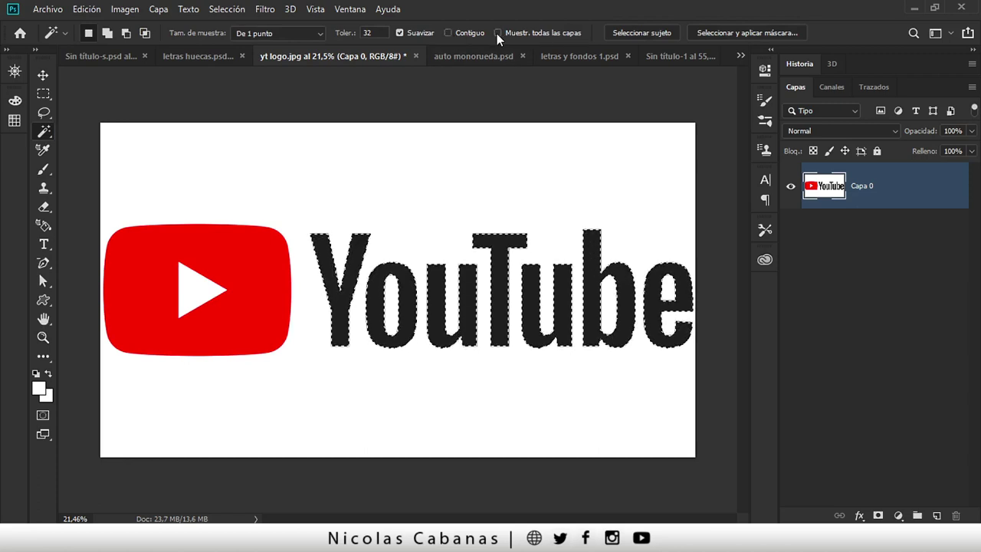
left_click(447, 33)
left_click(337, 251)
left_click(448, 33)
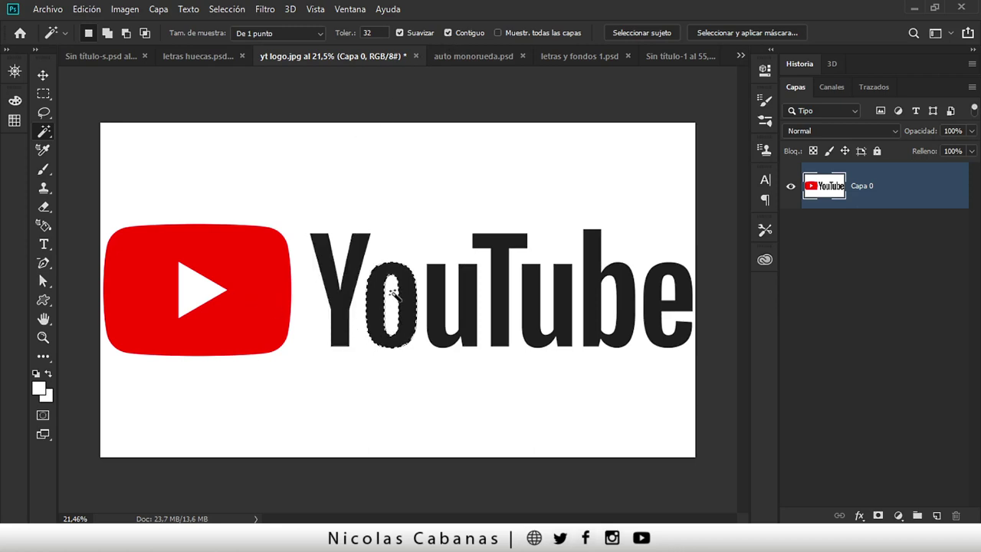
key("shift")
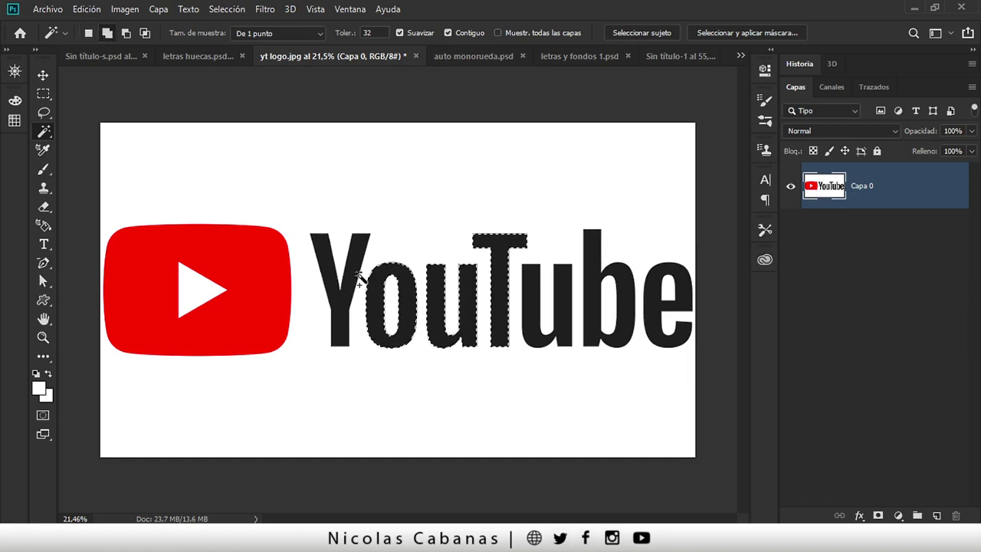
left_click(357, 281, "shift")
key("ctrl+d")
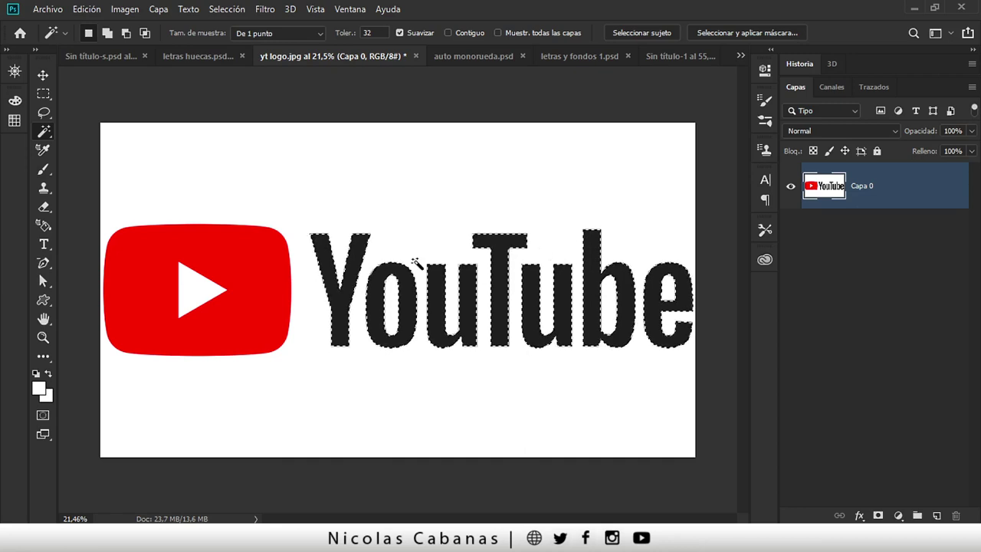
Copy the selected letters to a new layer, Capa 1, and hide the original Capa 0.
left_click(159, 12)
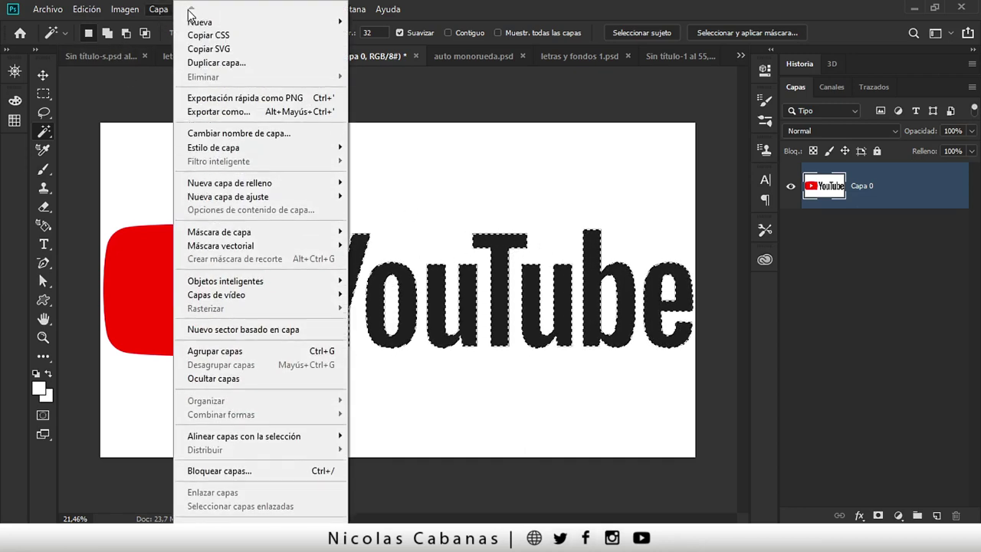
mouse_move(230, 21)
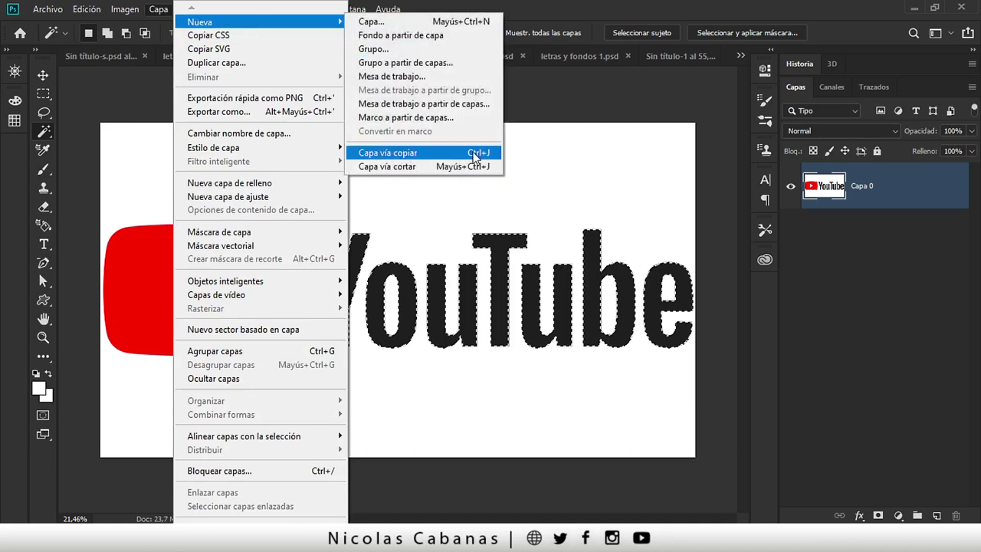
left_click(458, 157)
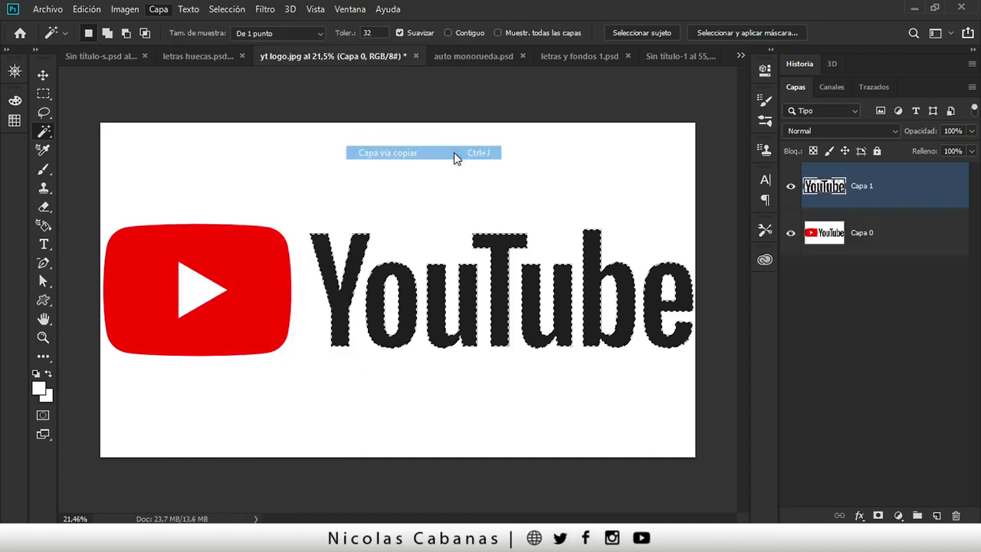
left_click(792, 233)
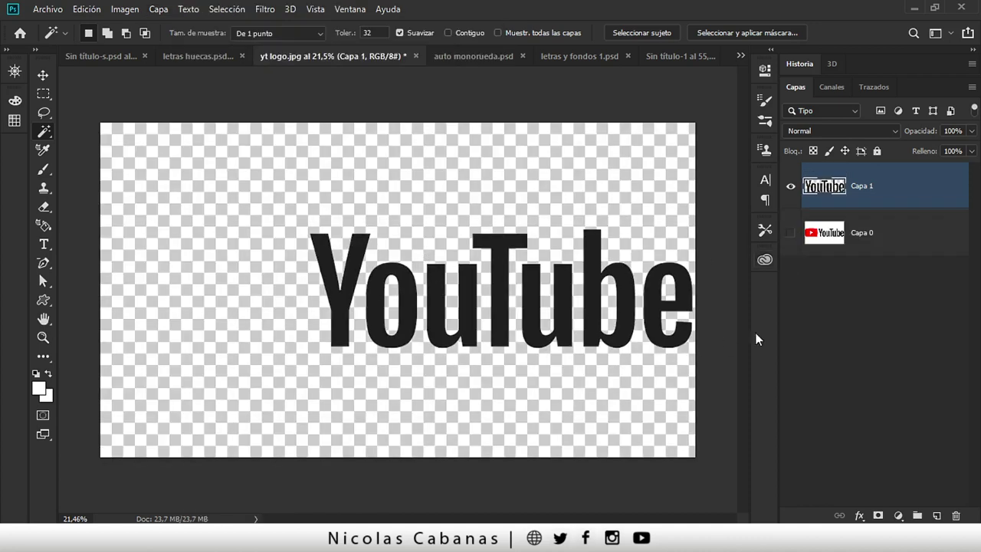
Add a new Capa 2 below the logo, fill it with white, and make Capa 1 active.
left_click(936, 515)
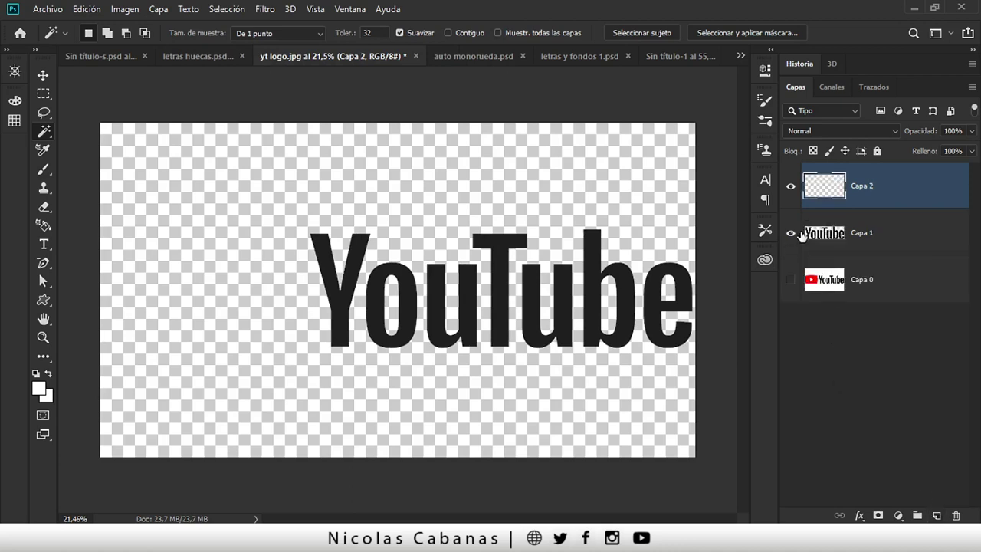
left_click_drag(863, 199, 871, 316)
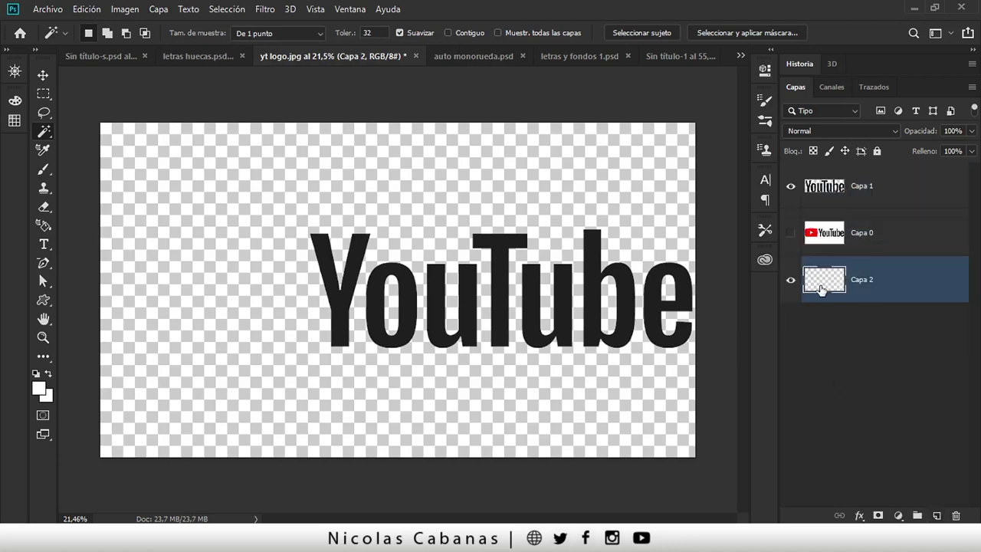
key("alt+BackSpace")
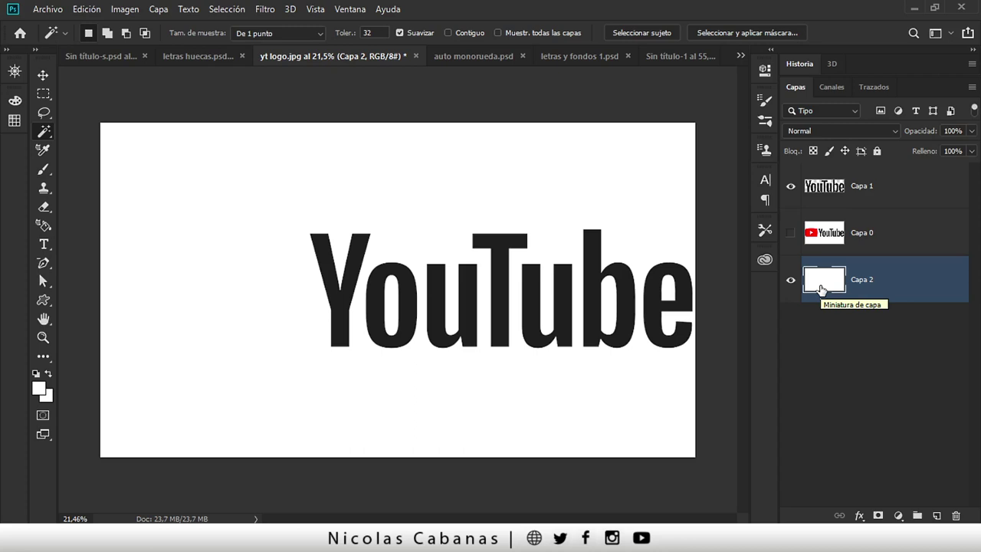
key("alt+bracketright")
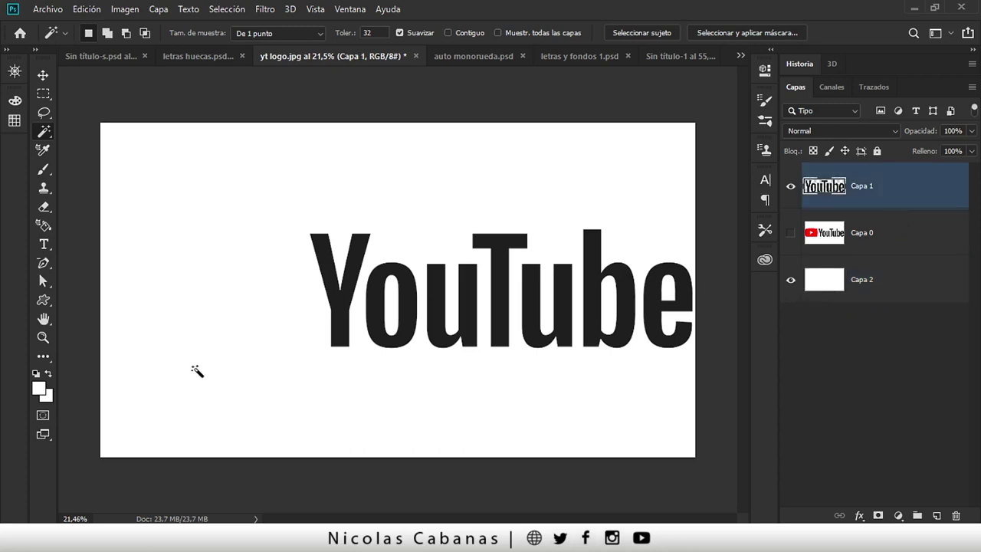
left_click(51, 398)
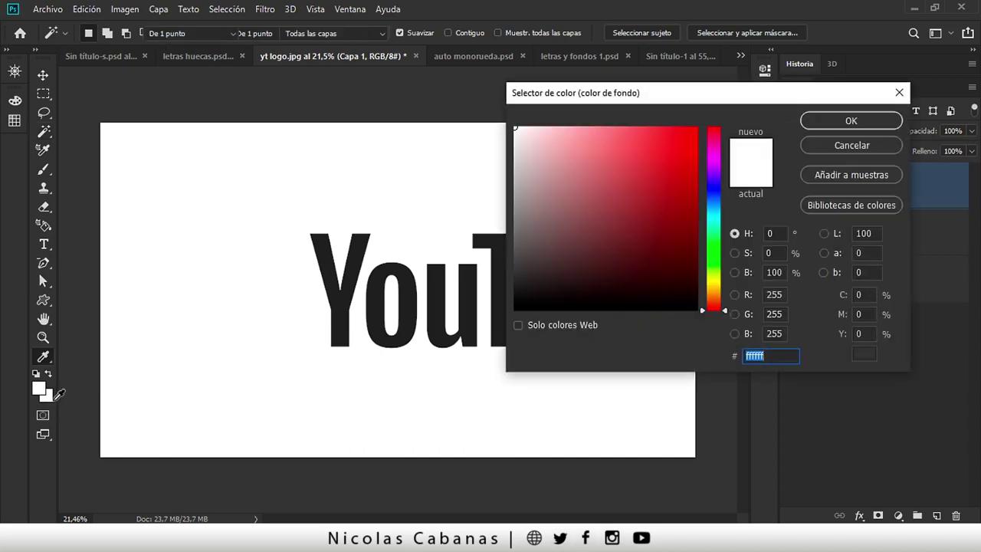
left_click(848, 139)
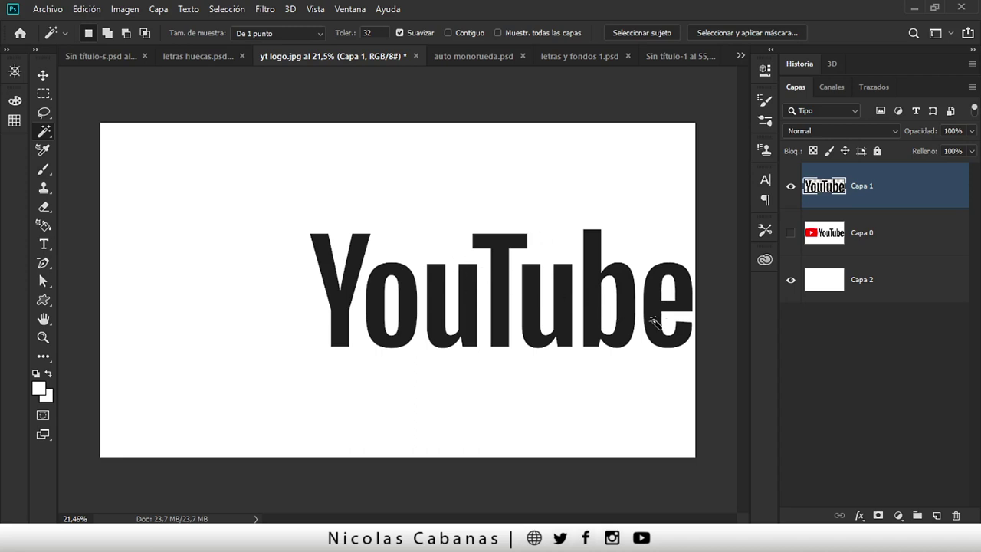
Zoom and pan the view to frame the selected black YouTube letters on Capa 1.
scroll(585, 304, "up", 2)
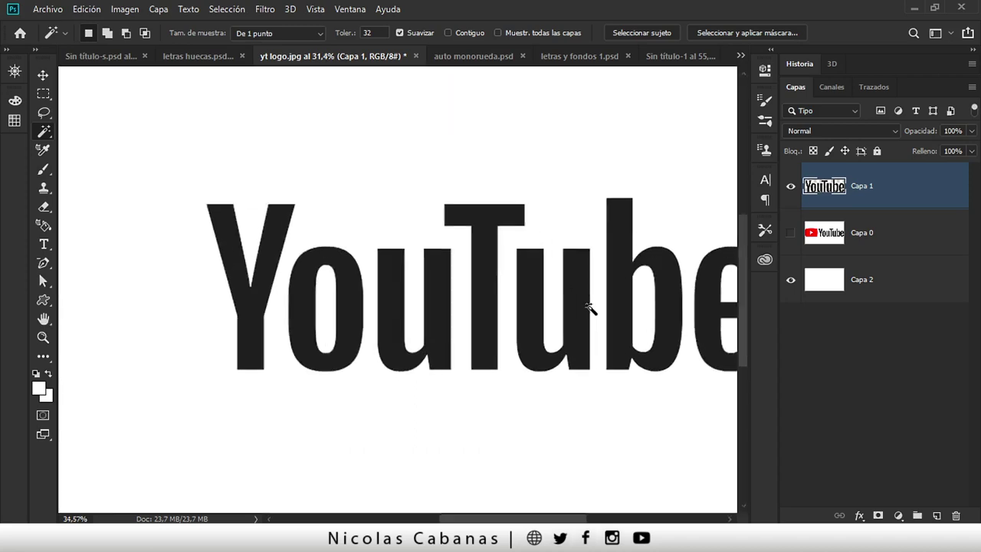
scroll(473, 311, "up", 1)
scroll(432, 307, "up", 2)
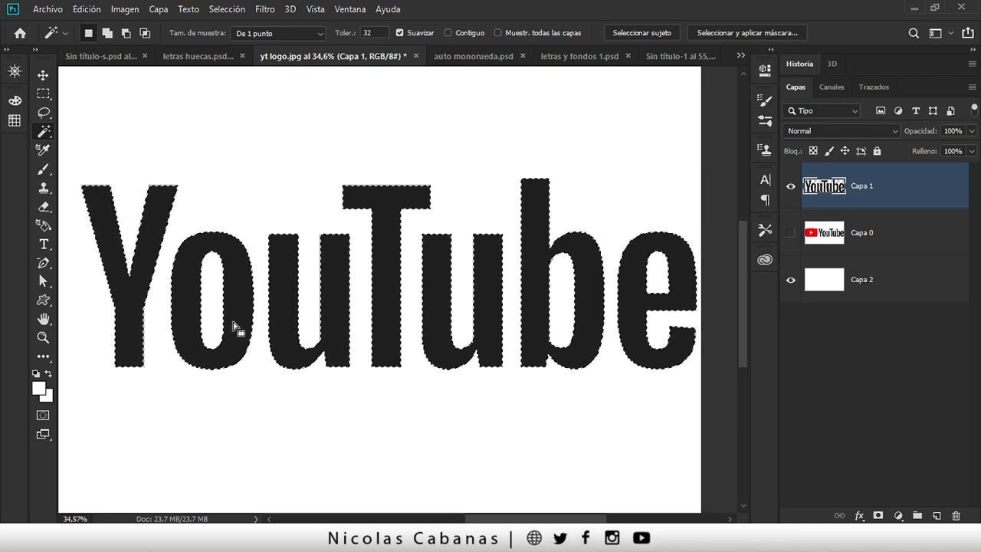
left_click_drag(306, 273, 314, 296)
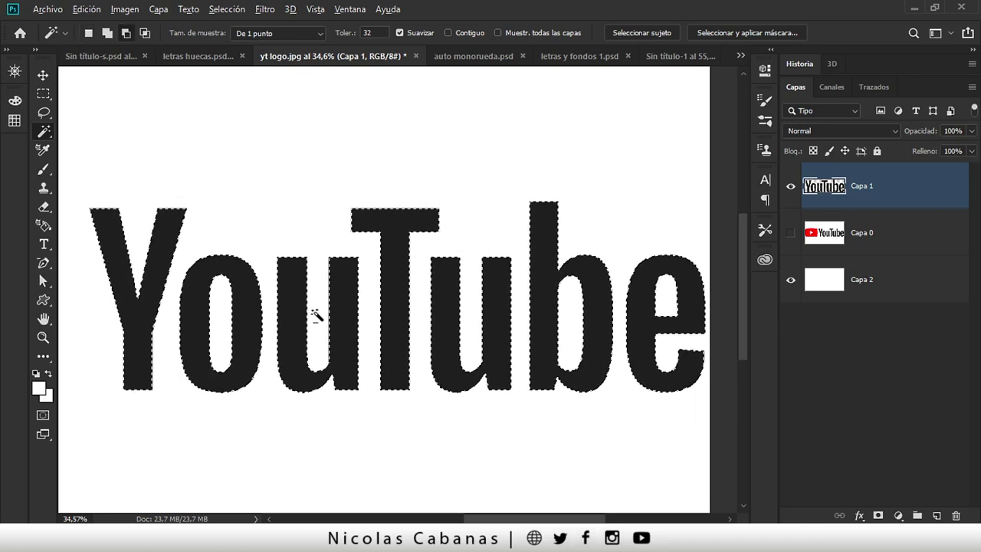
scroll(314, 314, "down", 1)
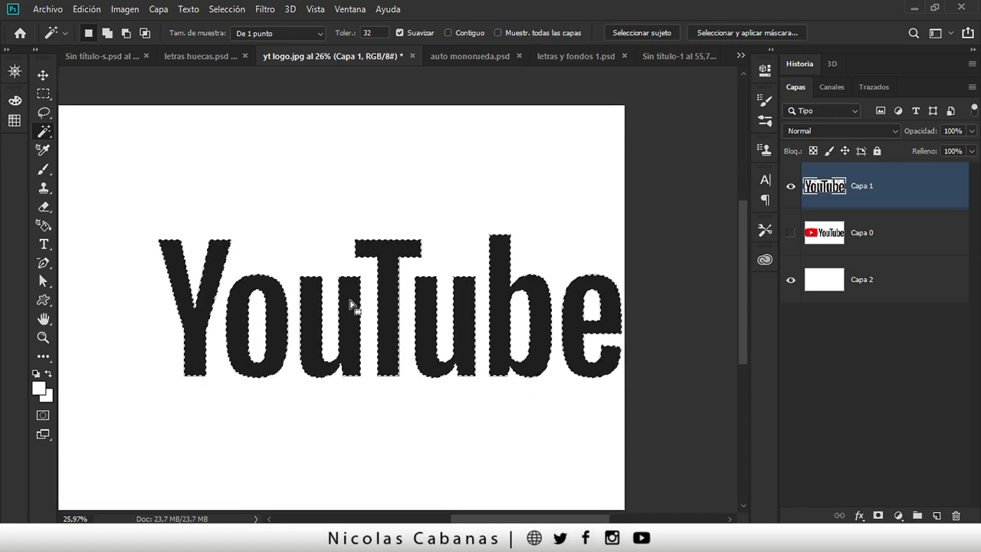
scroll(381, 342, "up", 1)
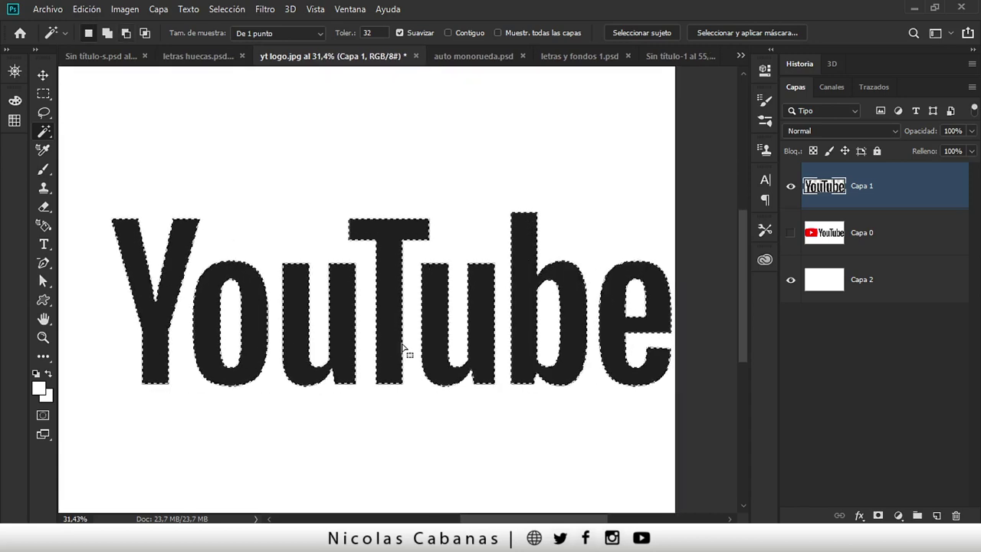
left_click_drag(403, 346, 393, 342)
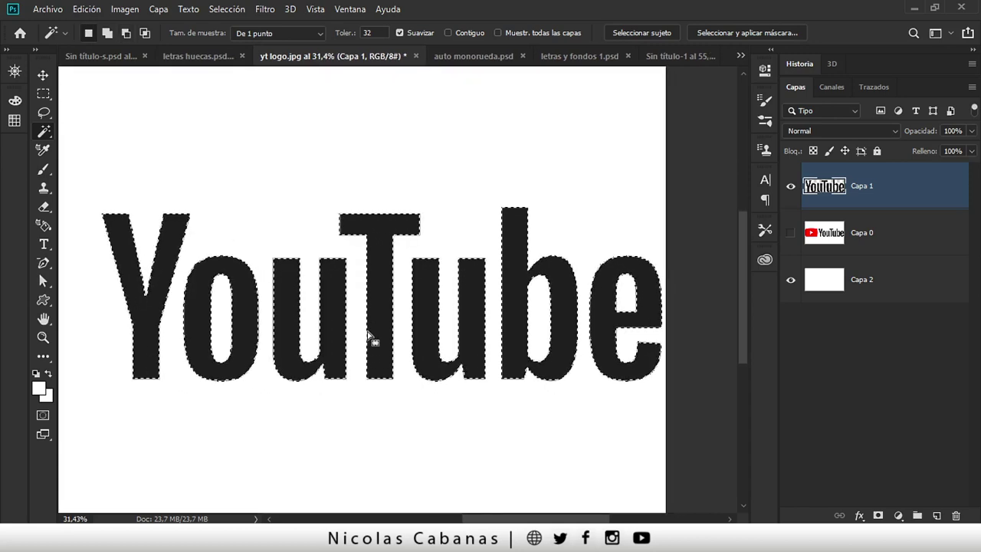
left_click(227, 8)
mouse_move(248, 221)
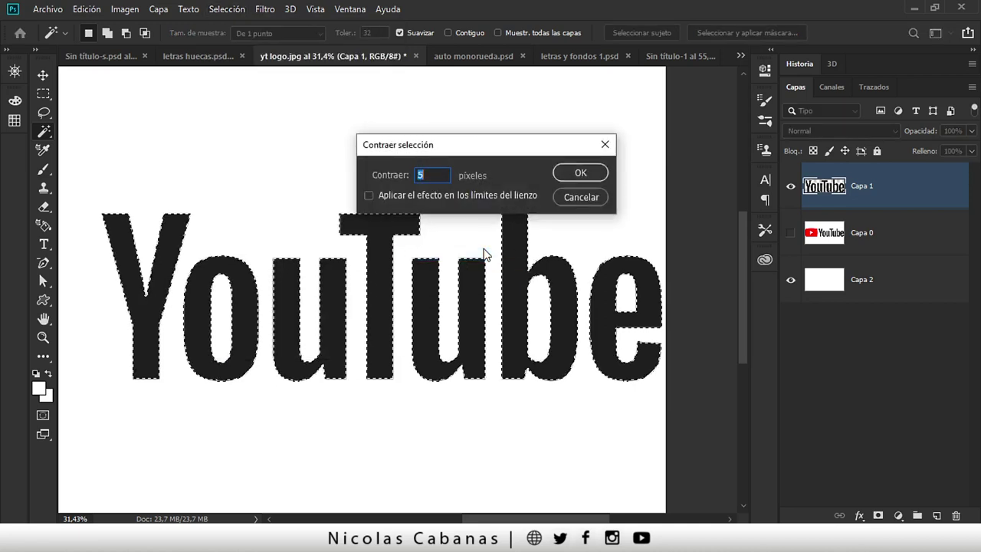
left_click(576, 177)
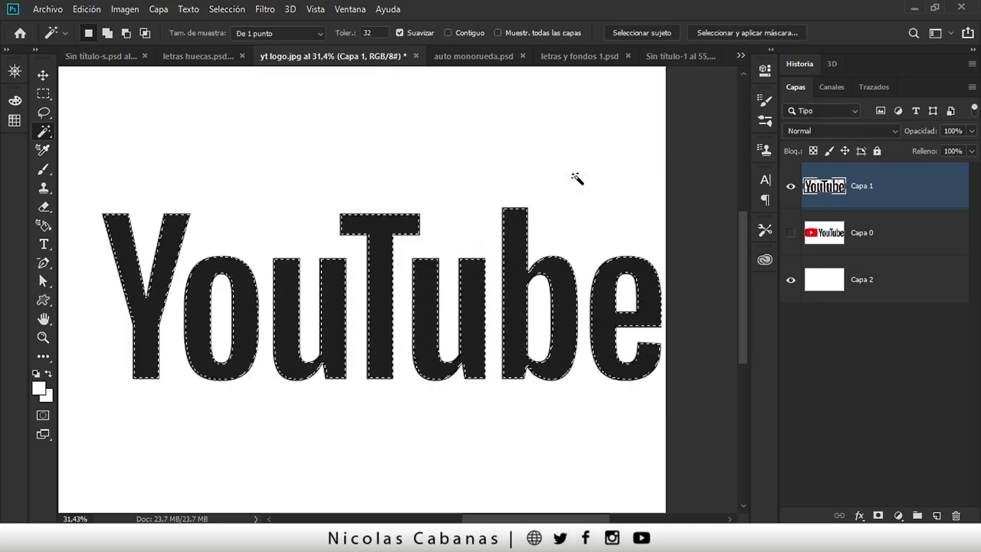
key("Delete")
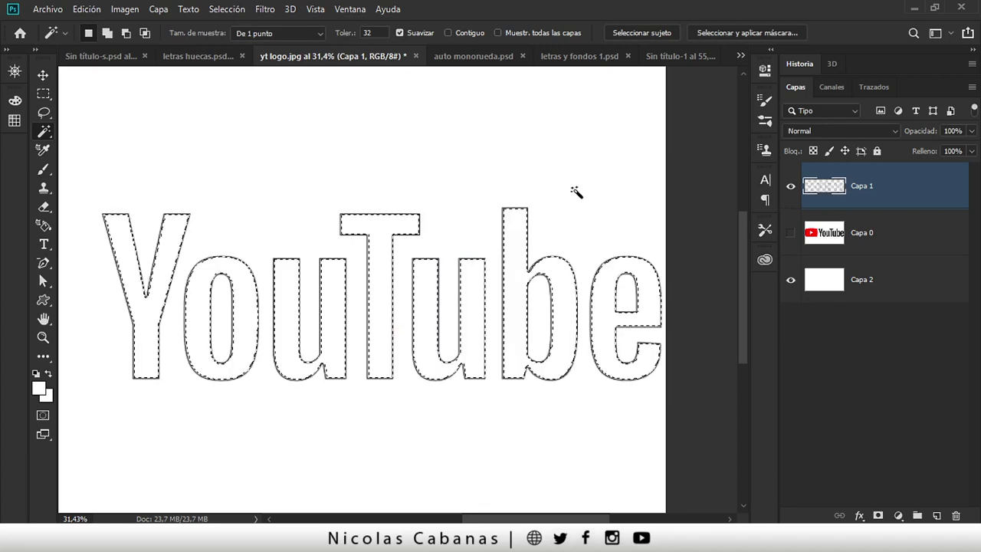
key("ctrl+d")
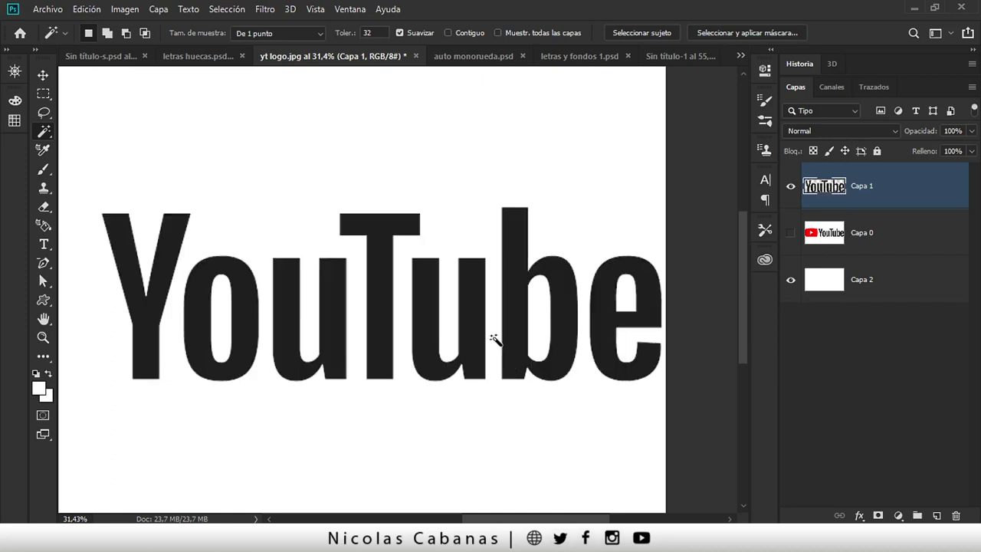
Reselect the letters, contract the selection by 5 pixels, and add it as a mask on Capa 1.
left_click(490, 341)
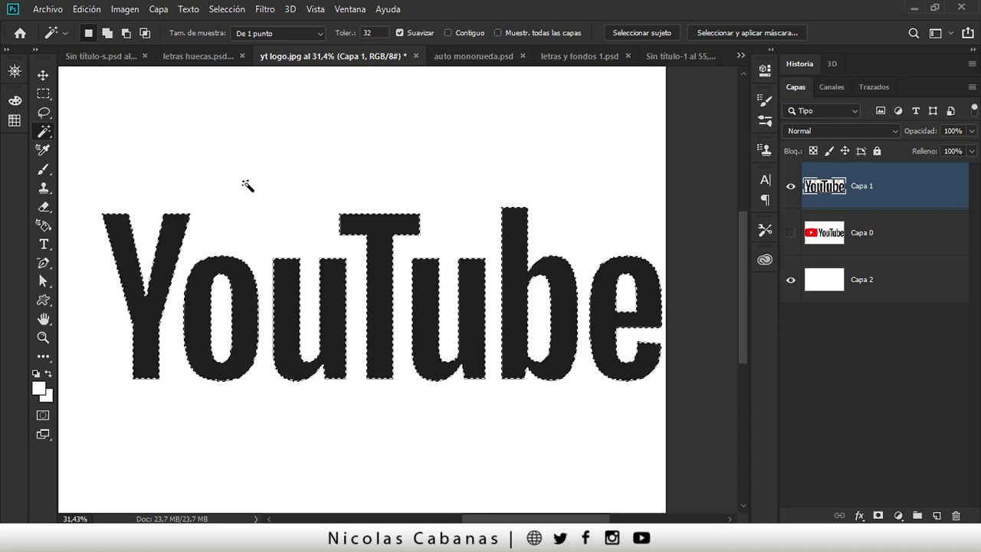
left_click(227, 9)
mouse_move(299, 214)
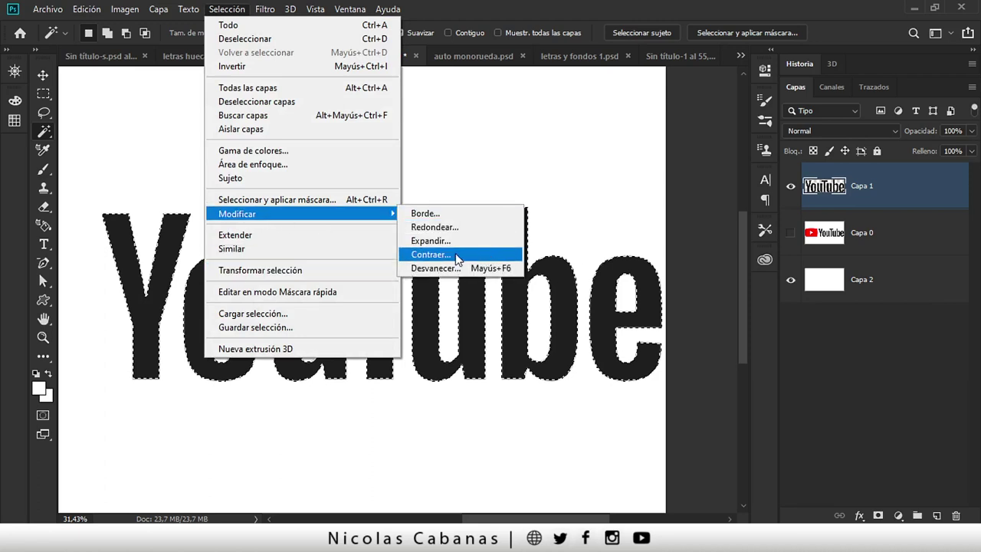
left_click(457, 255)
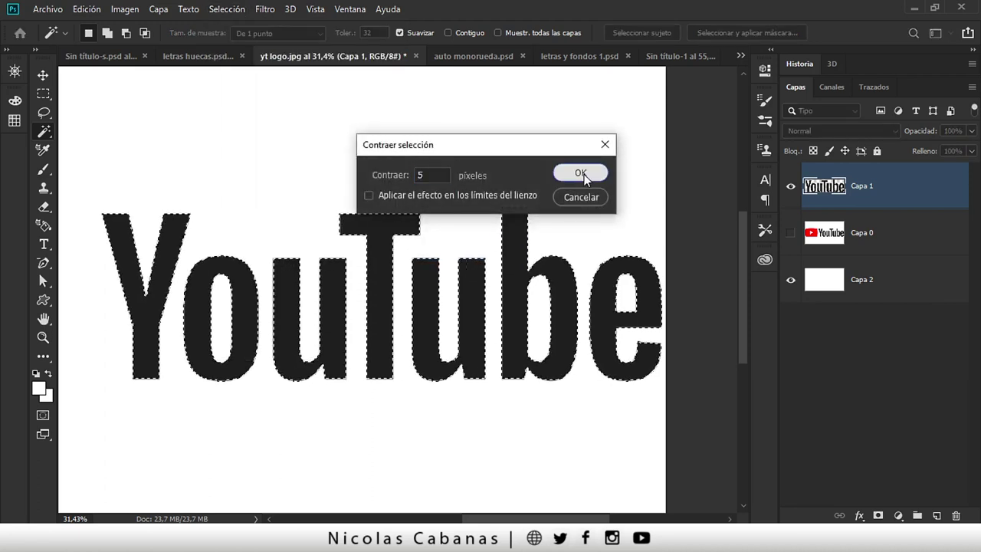
left_click(581, 173)
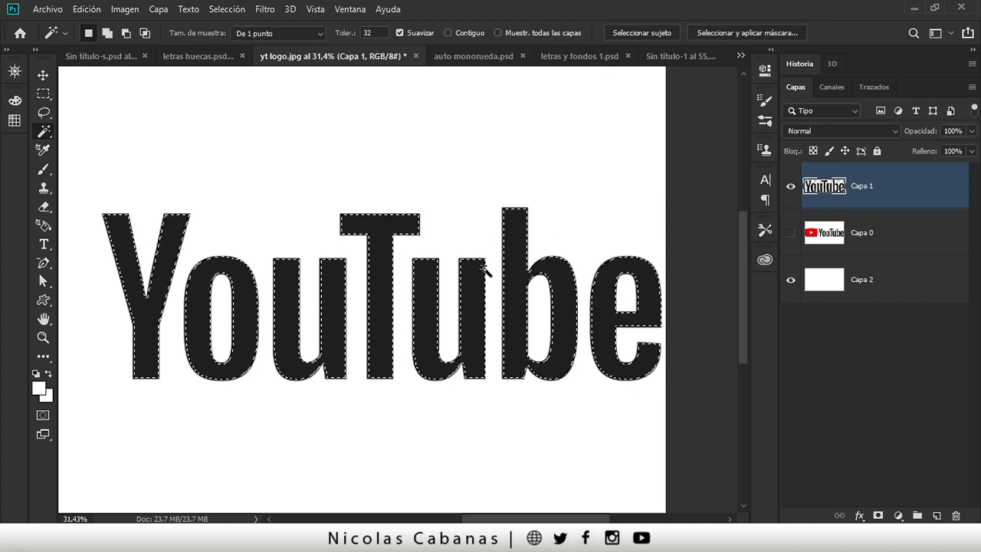
left_click(878, 515)
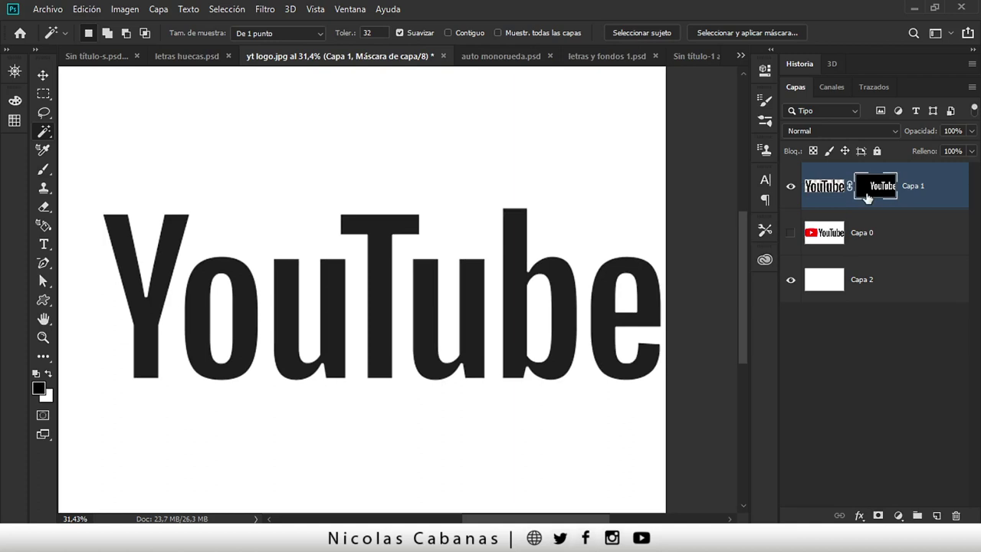
Invert Capa 1's mask with Ctrl+I, toggle it to compare, then zoom to the hollow wordmark.
key("ctrl+i")
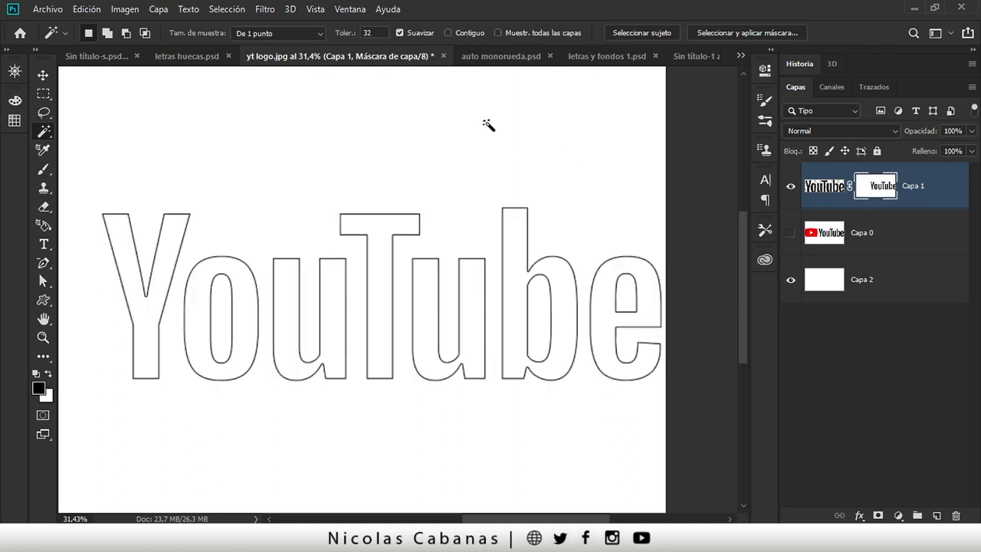
left_click(874, 186, "shift")
left_click(874, 186, "shift")
left_click(875, 187, "shift")
left_click(874, 186, "shift")
left_click(874, 186, "shift")
left_click(874, 186, "shift")
key("z")
left_click_drag(451, 247, 426, 245)
mouse_move(372, 264)
left_mouse_down()
mouse_move(525, 262)
mouse_move(423, 270)
left_mouse_up()
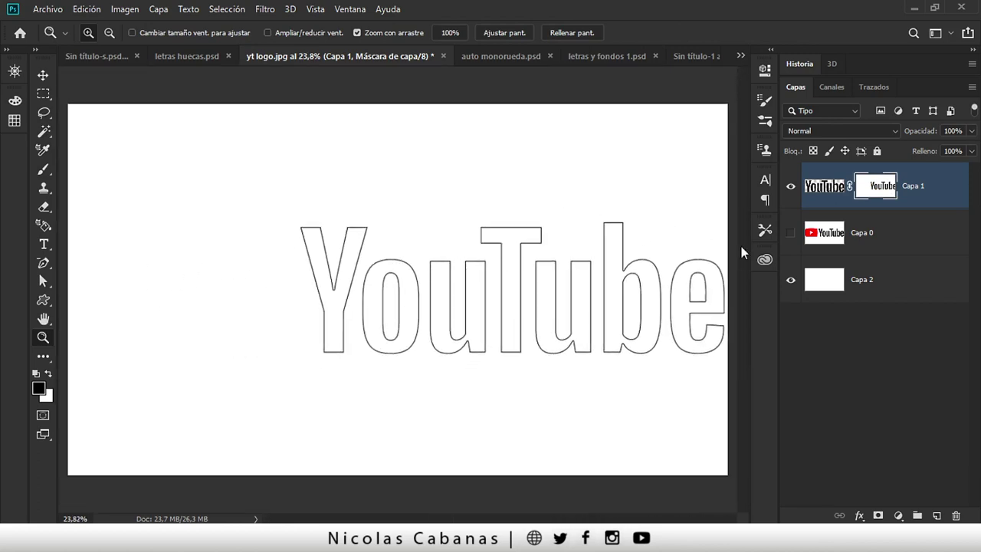
Magic Wand the red play box on Capa 0, copy it to Capa 3, and hide Capa 0.
left_click(875, 242)
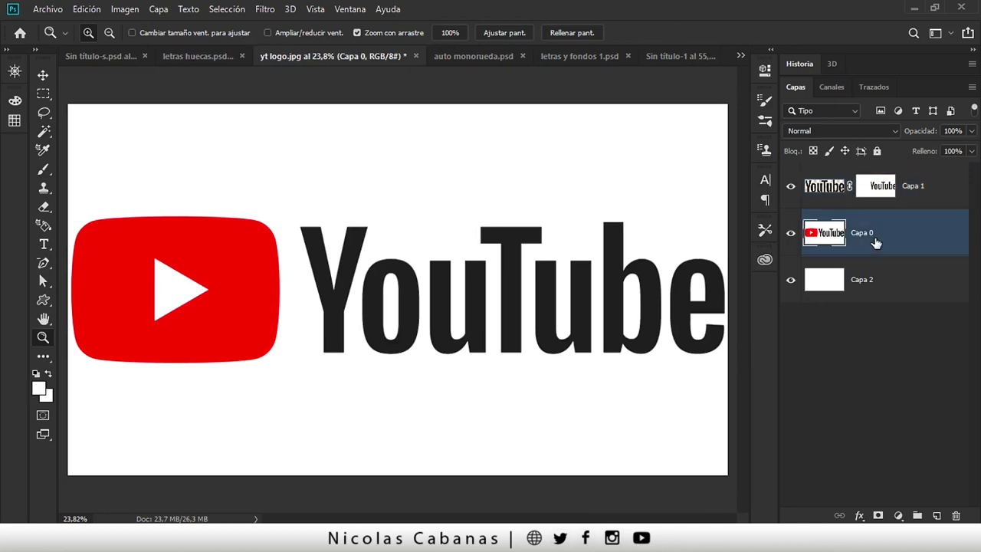
left_click(44, 131)
left_click(135, 146)
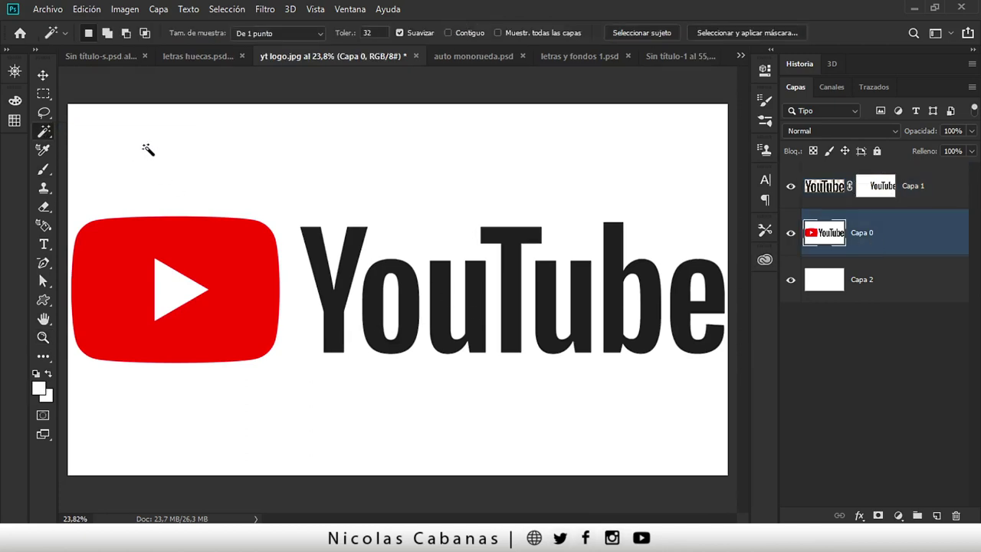
left_click(205, 244)
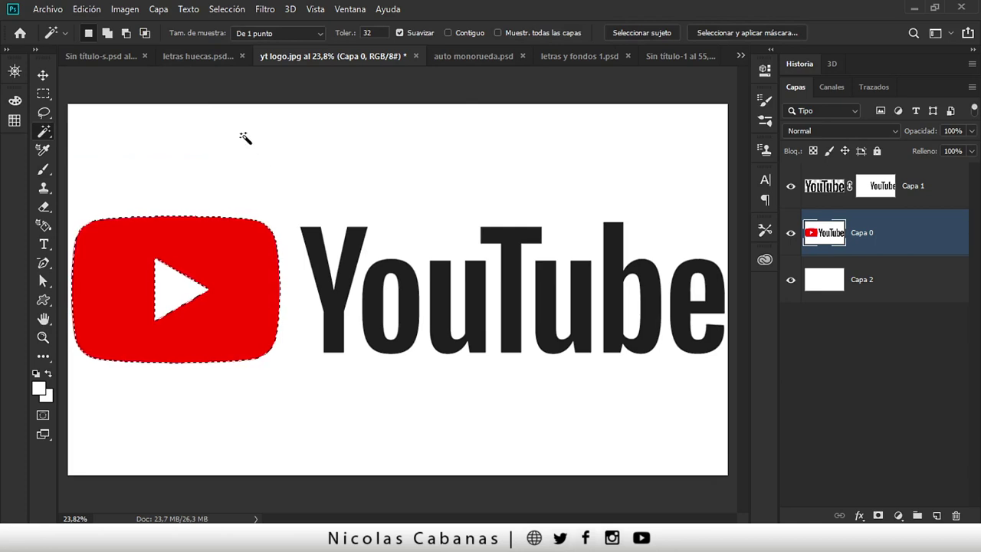
key("ctrl+j")
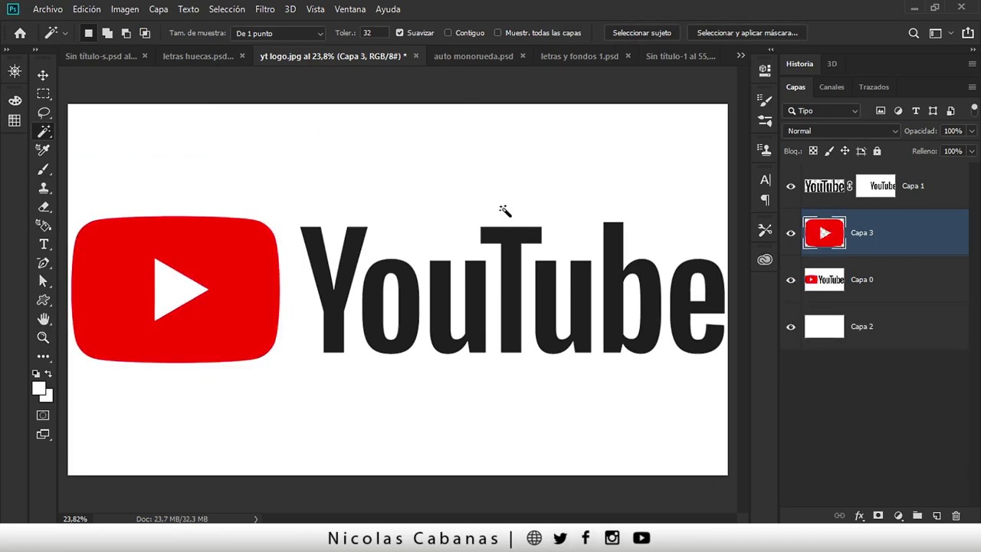
left_click(790, 281)
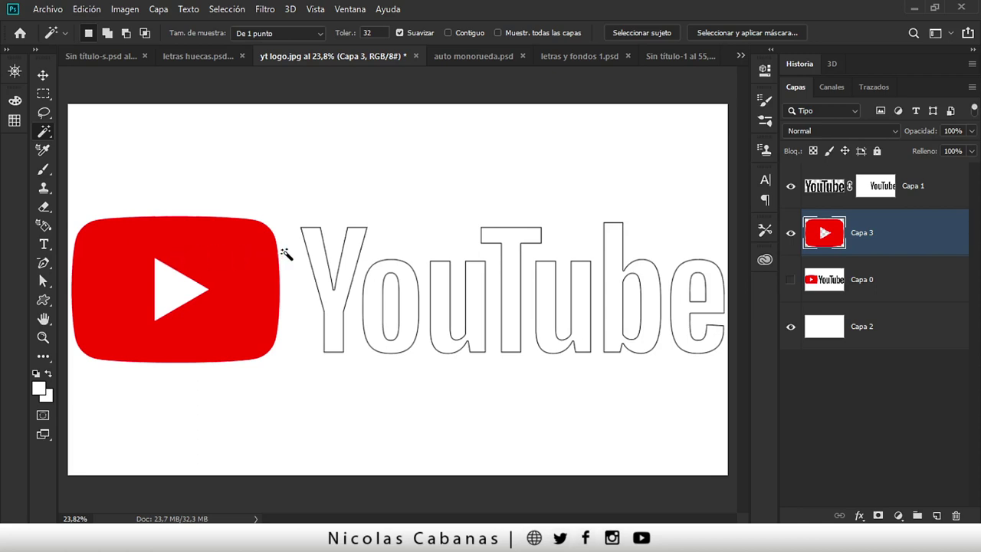
Reselect the red logo shape and add an empty Capa 4 above the red box layer.
left_click(255, 245)
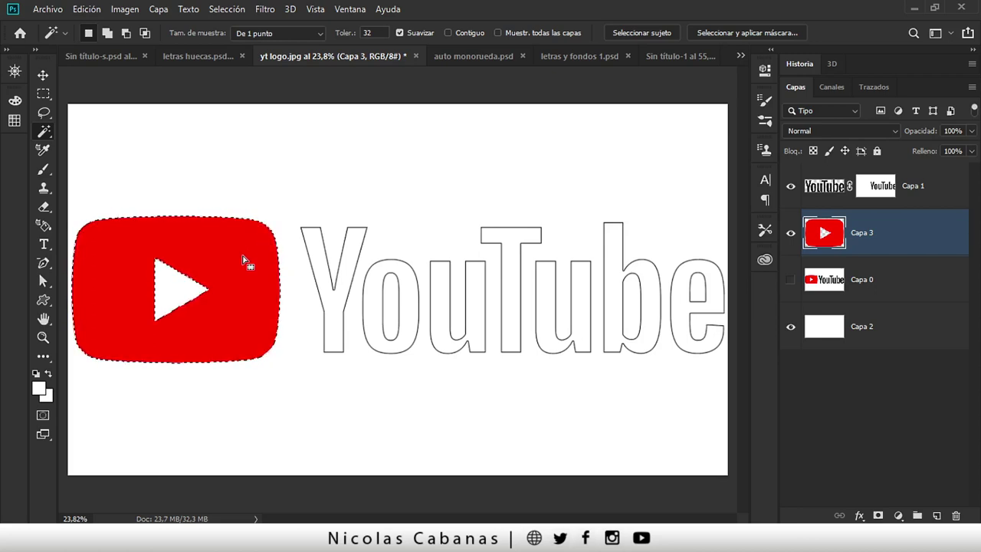
left_click(924, 192)
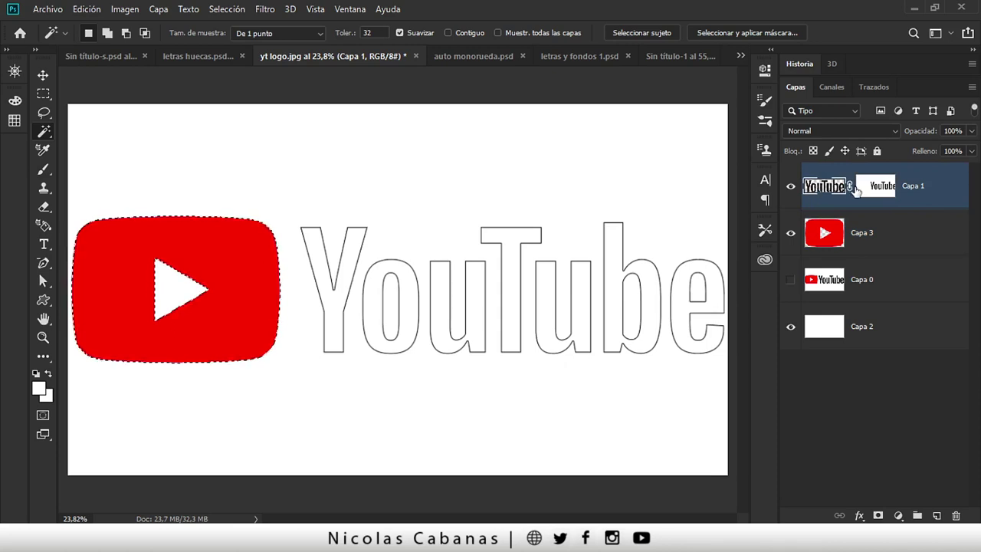
left_click(896, 242)
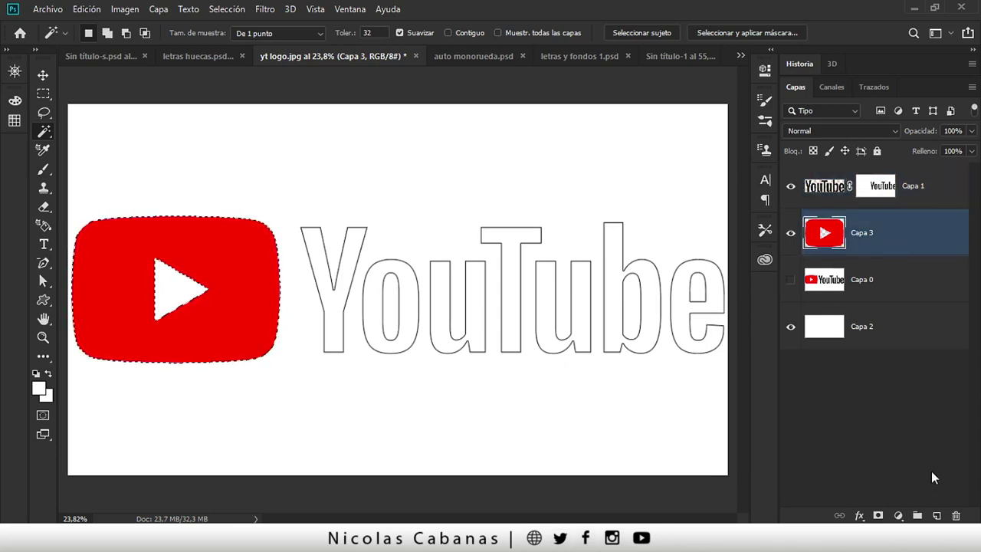
left_click(936, 516)
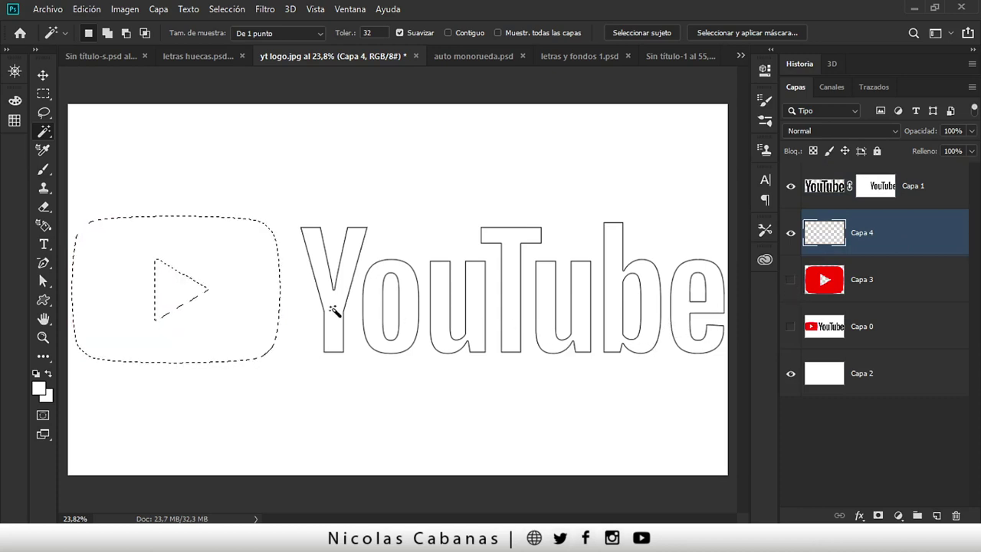
Stroke the play-button selection on Capa 4 with a 10 px outside stroke.
left_click(127, 11)
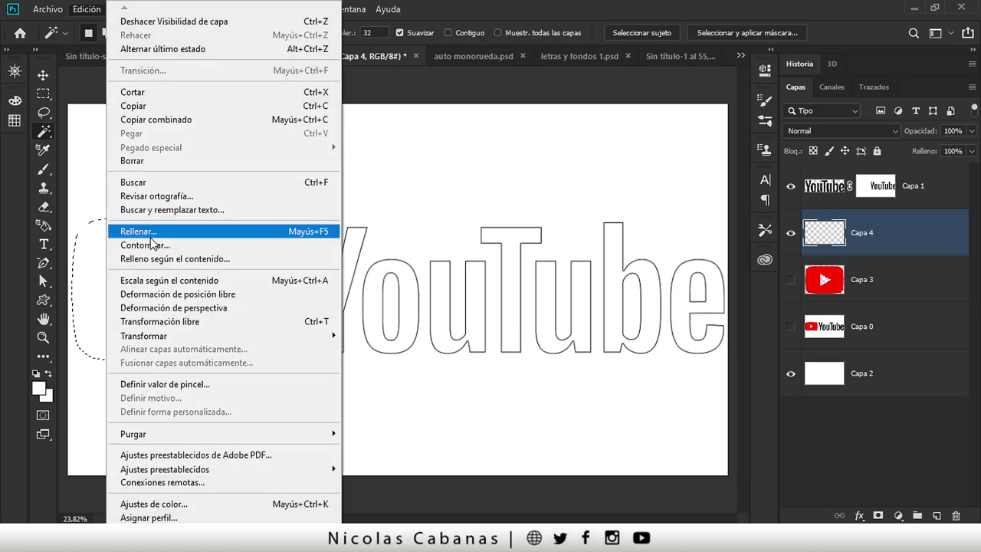
left_click(155, 244)
left_click(375, 127)
type("10")
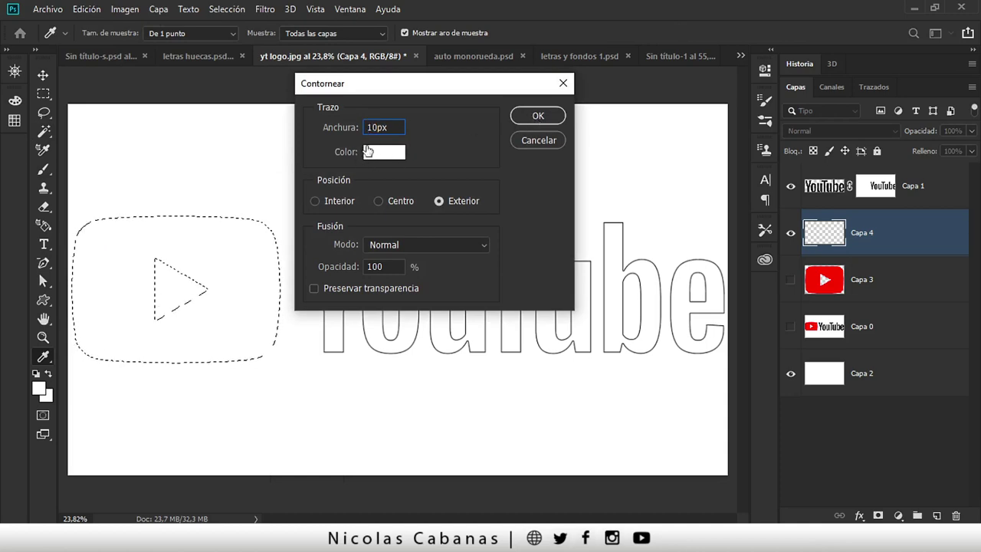
left_click(537, 116)
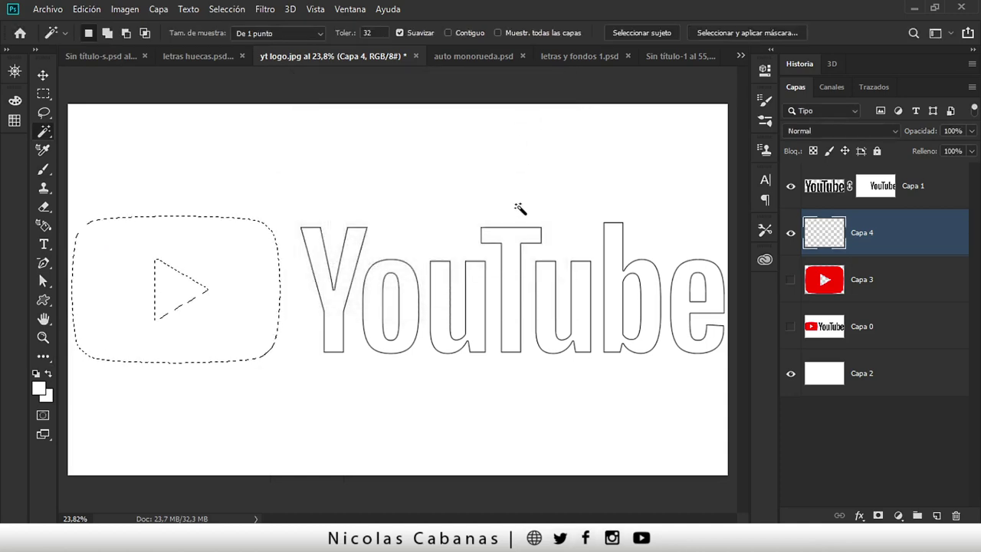
Deselect, check the white outline with other layers hidden, then show Capa 1 and Capa 2 again.
left_click(790, 374)
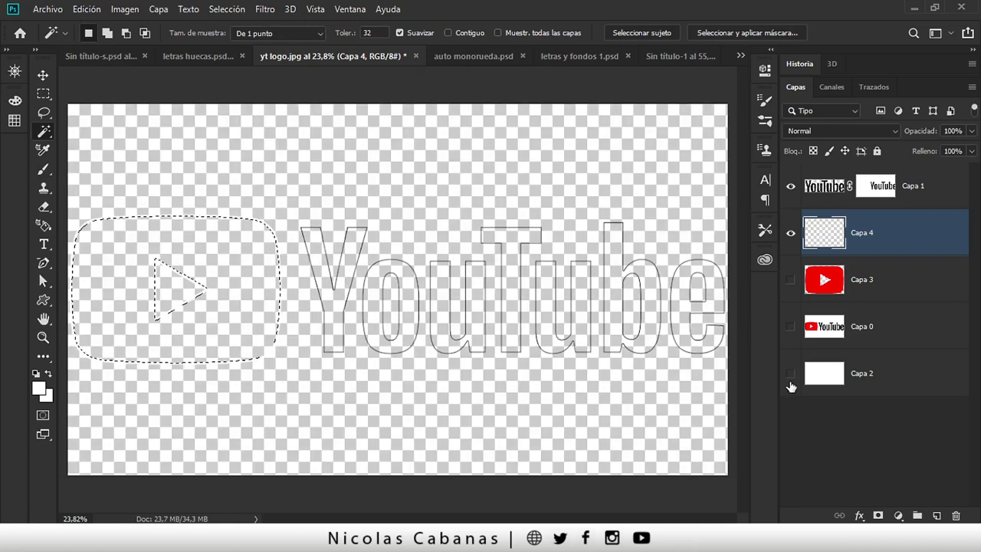
left_click(791, 374)
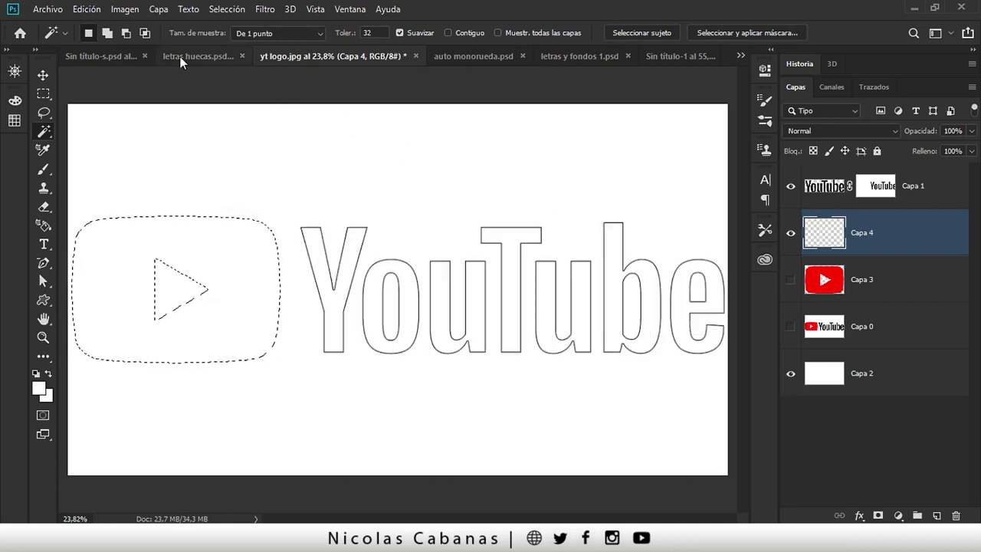
left_click(215, 9)
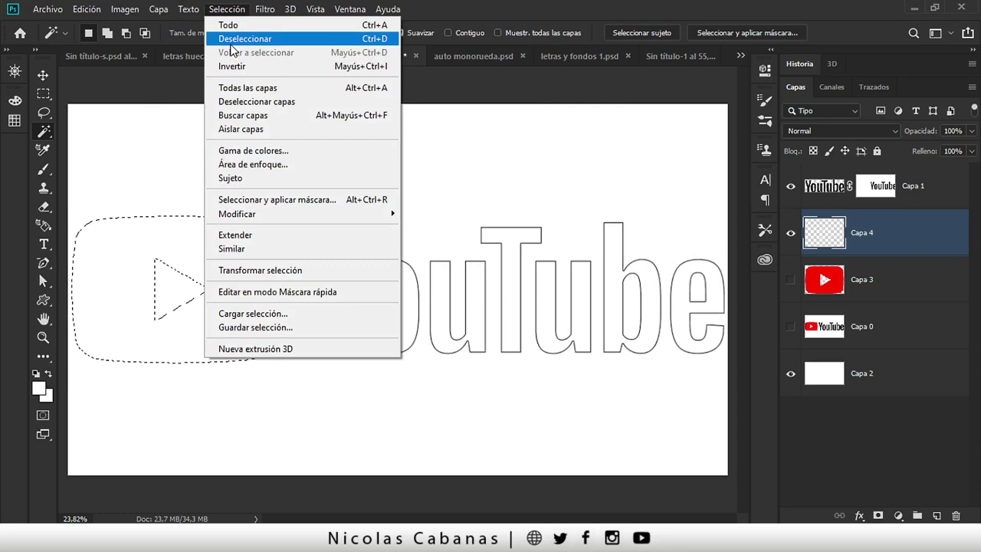
left_click(239, 37)
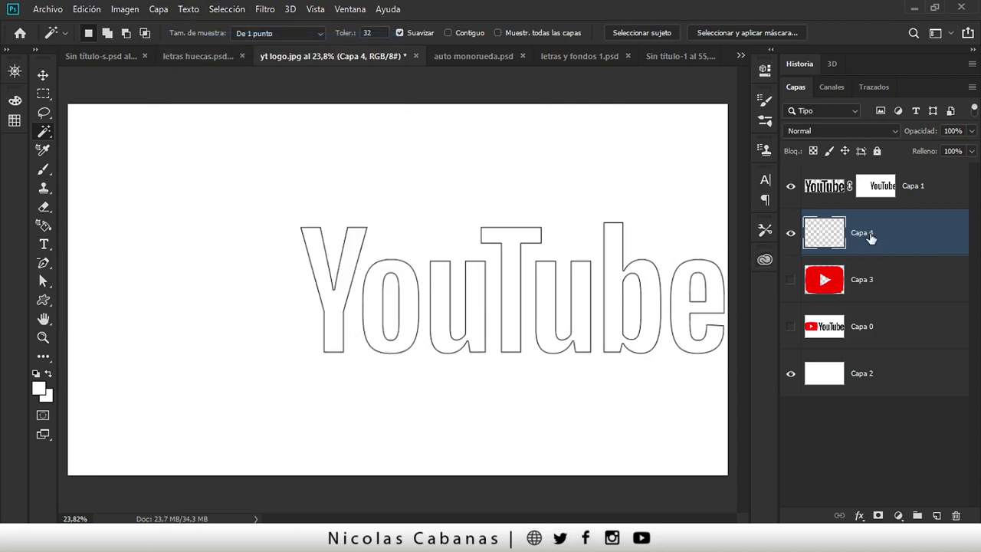
left_click(792, 233, "alt")
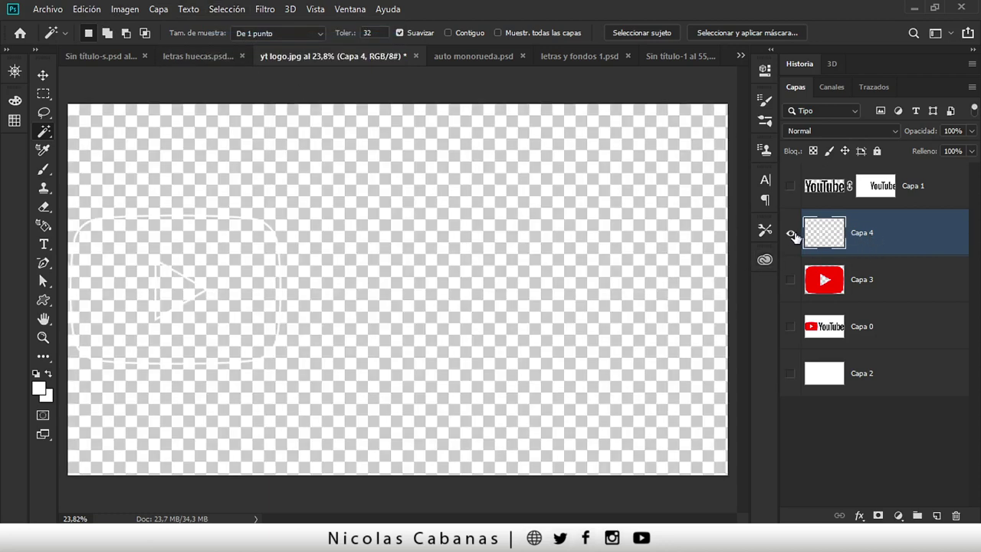
key("ctrl+i")
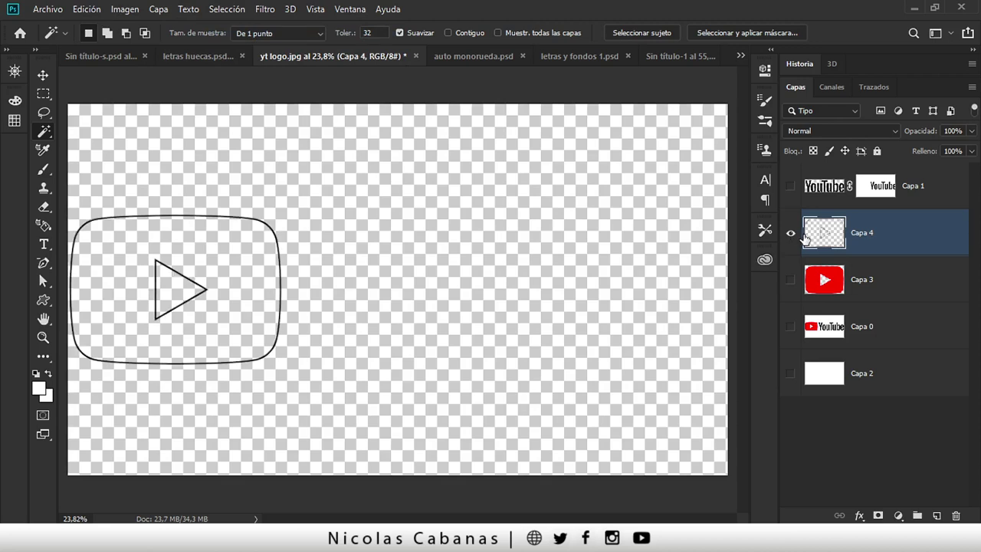
key("ctrl+z")
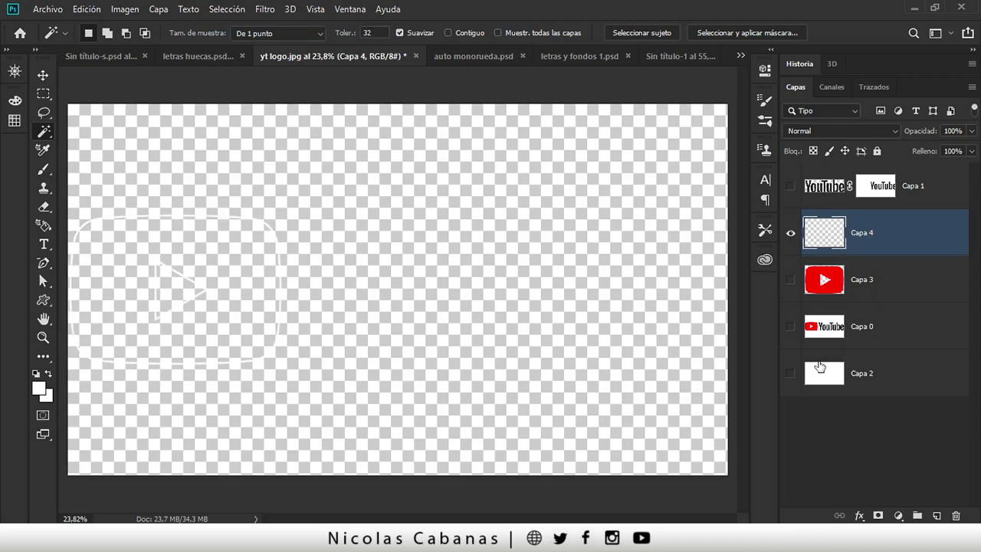
left_click(790, 234, "alt")
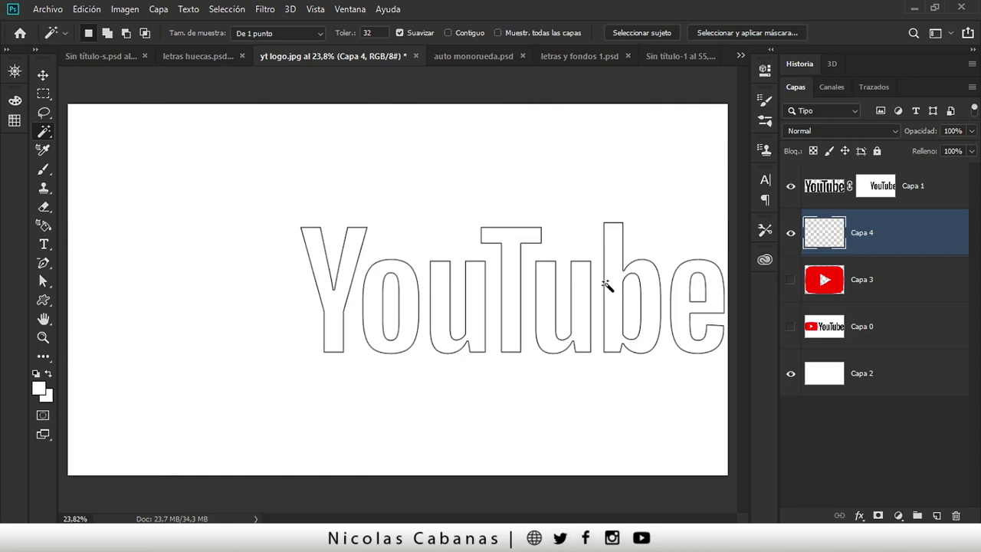
Colorize Capa 4's outline with Hue/Saturation, Saturation +95 and Lightness -54.
left_click(126, 9)
mouse_move(134, 48)
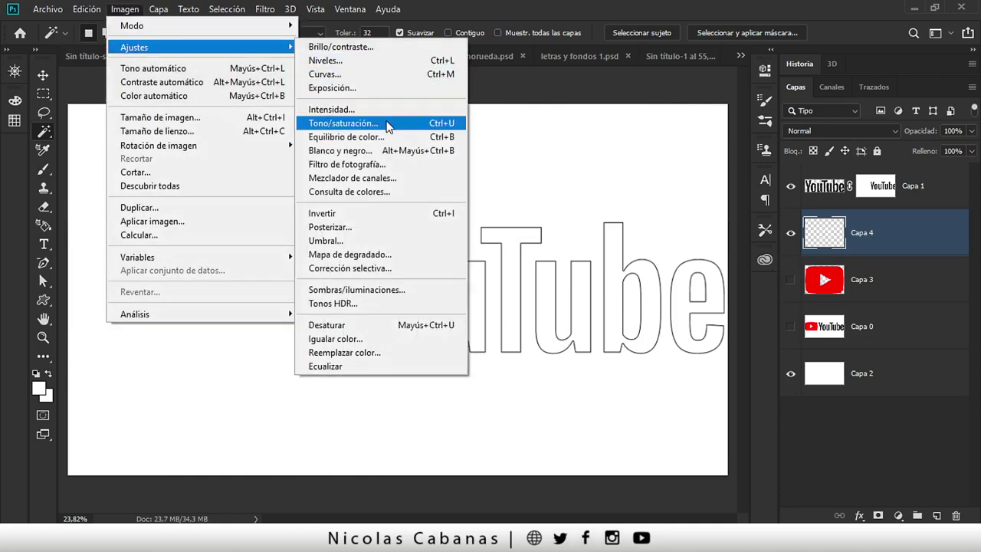
left_click(386, 125)
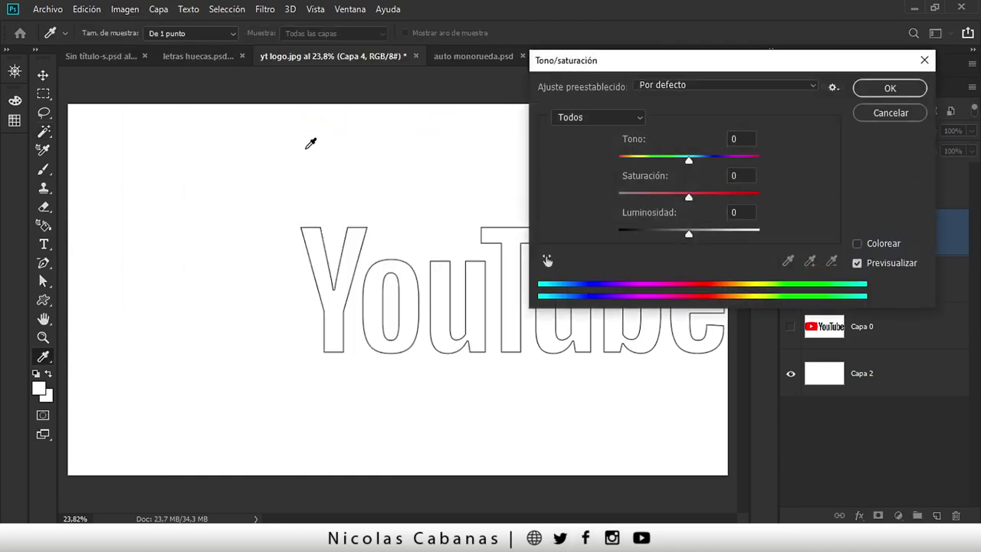
left_click_drag(617, 66, 383, 114)
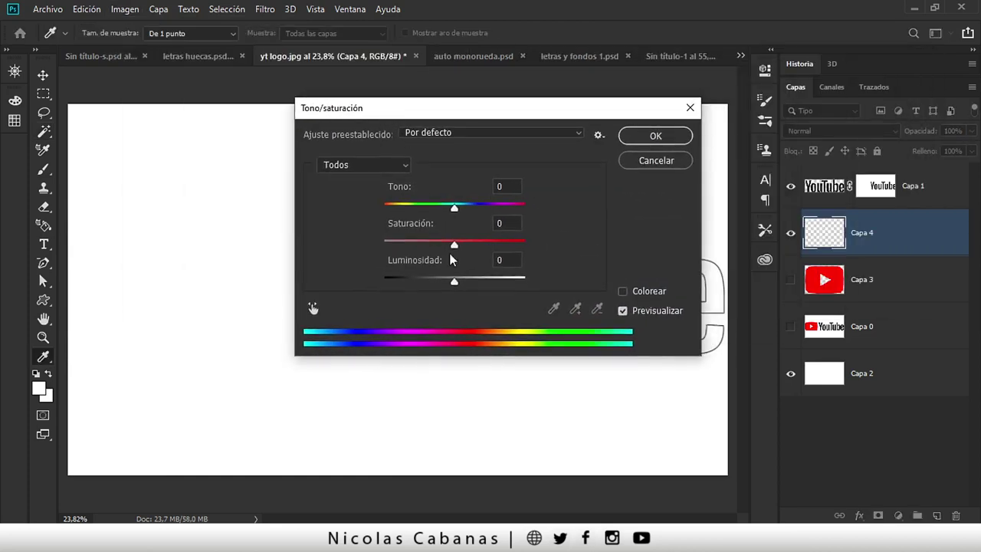
left_click(622, 292)
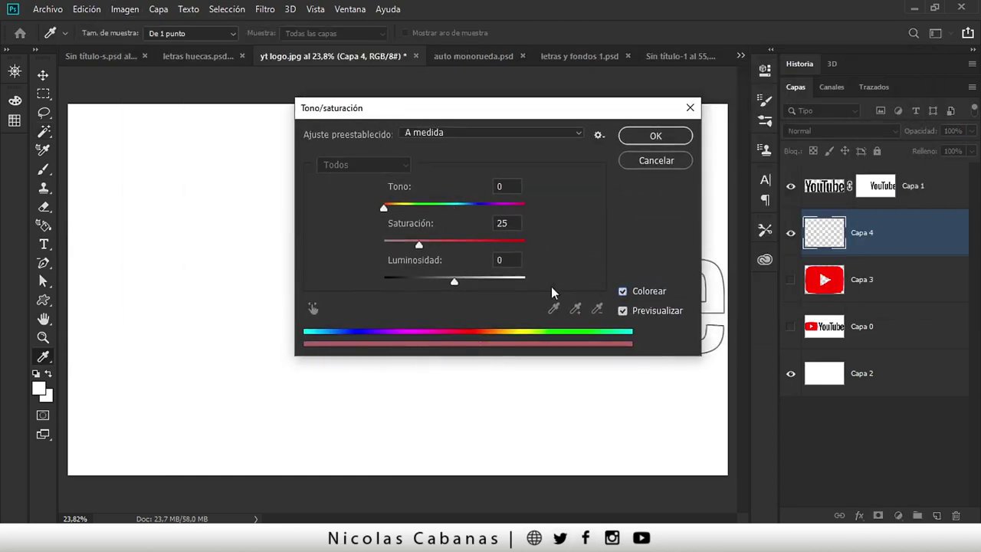
mouse_move(455, 283)
left_mouse_down()
mouse_move(403, 283)
mouse_move(470, 283)
mouse_move(435, 283)
left_mouse_up()
left_click_drag(419, 245, 485, 245)
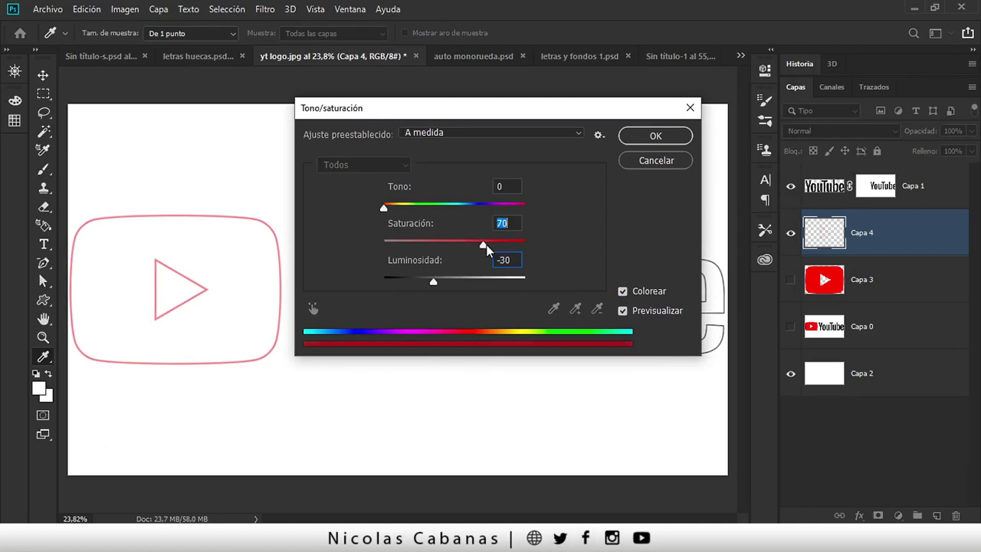
mouse_move(384, 207)
left_mouse_down()
mouse_move(525, 206)
mouse_move(356, 211)
left_mouse_up()
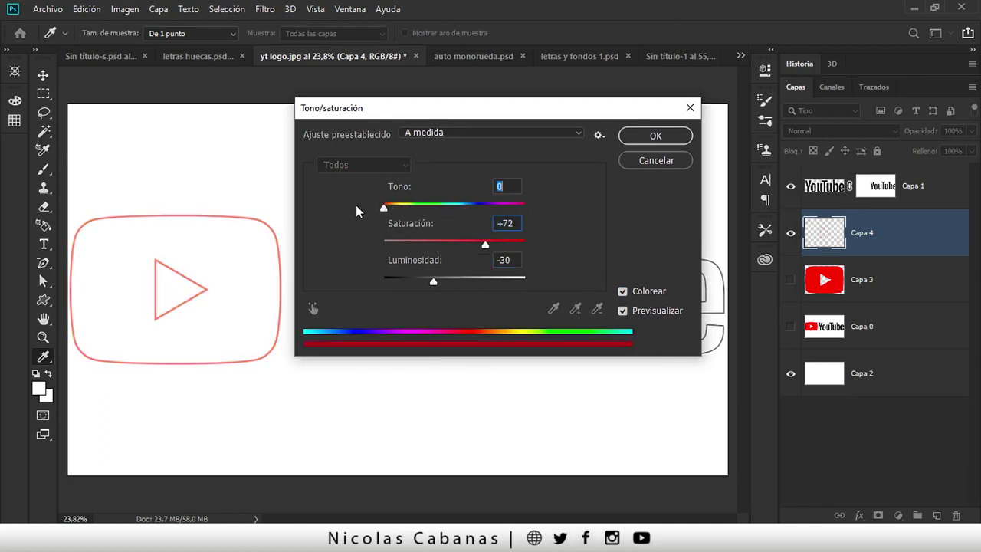
left_click_drag(495, 246, 514, 246)
left_click_drag(435, 284, 417, 283)
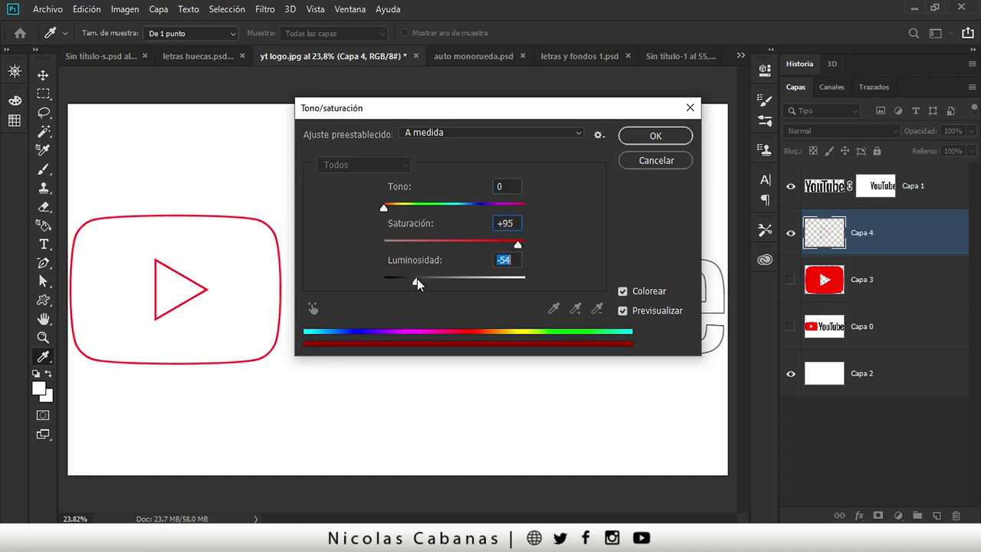
left_click(651, 137)
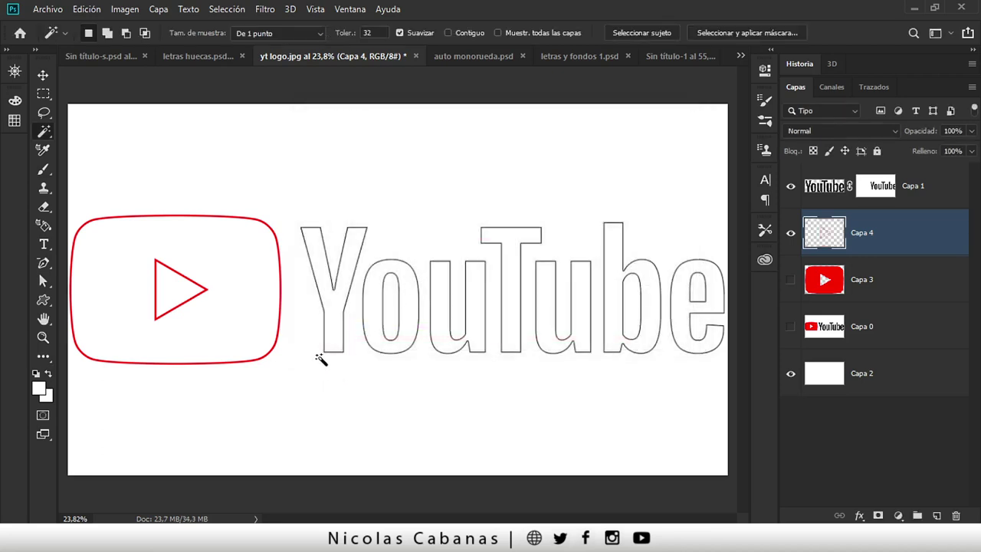
Drag the red play-button outline from Capa 4 into the Sin título-1 HOLA/SUSCRIBITE design.
key("z")
mouse_move(350, 263)
left_mouse_down()
mouse_move(309, 274)
mouse_move(313, 263)
left_mouse_up()
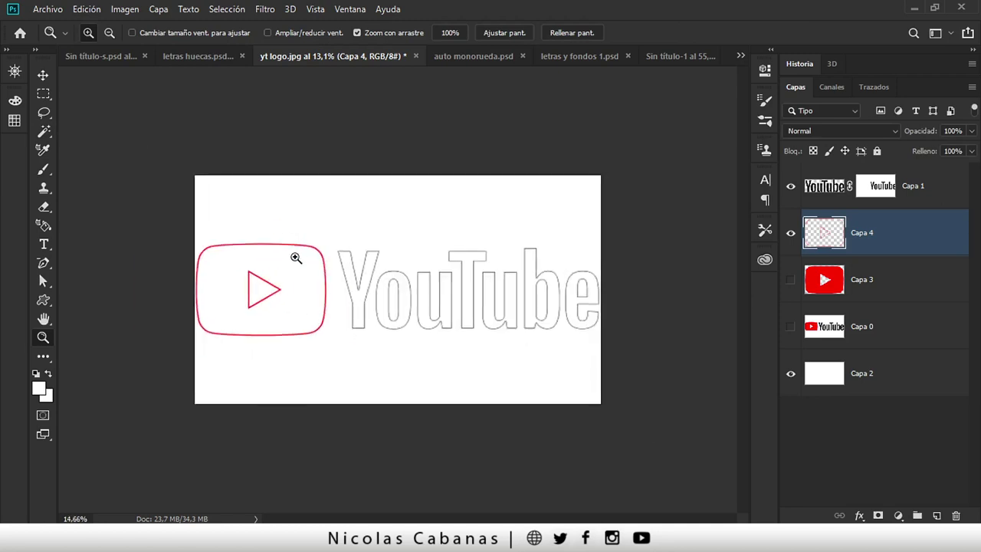
left_click(43, 74)
mouse_move(233, 254)
left_mouse_down()
mouse_move(529, 160)
mouse_move(573, 61)
mouse_move(672, 61)
mouse_move(293, 221)
left_mouse_up()
left_click_drag(349, 245, 454, 331)
Scale the placed play-button outline to about 24% and set it in the black band.
key("ctrl+t")
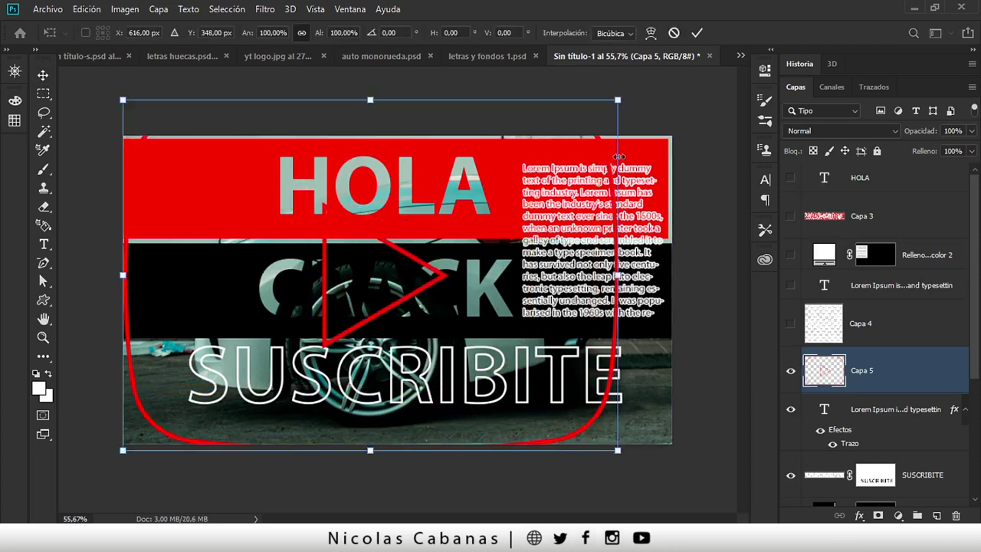
mouse_move(619, 102)
left_mouse_down()
mouse_move(250, 385)
mouse_move(223, 386)
mouse_move(228, 197)
mouse_move(204, 226)
mouse_move(205, 290)
mouse_move(235, 303)
mouse_move(258, 299)
mouse_move(204, 296)
mouse_move(176, 282)
mouse_move(264, 287)
left_mouse_up()
key("Return")
key("z")
left_click_drag(190, 261, 229, 268)
scroll(180, 265, "down", 2)
scroll(343, 283, "down", 5)
scroll(318, 137, "down", 3)
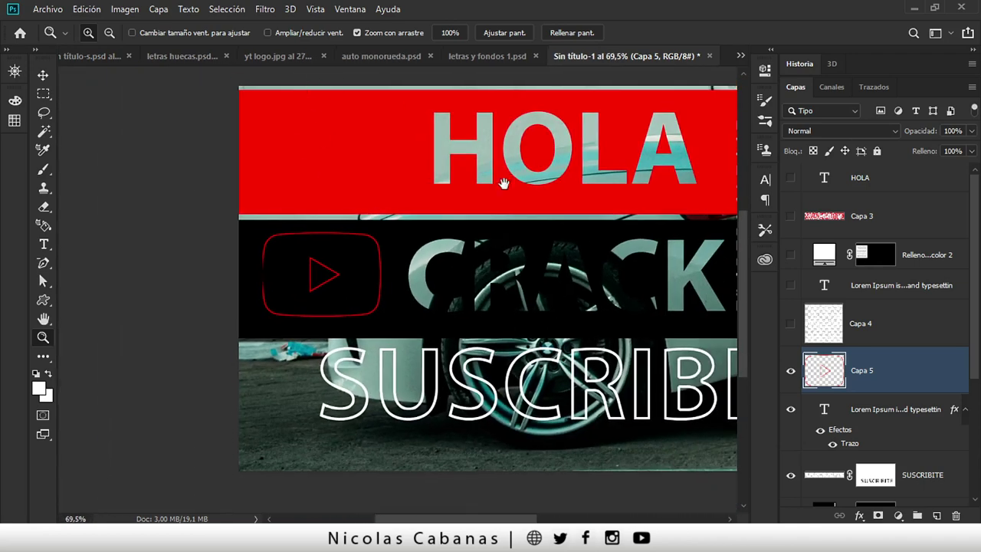
Look through the letras y fondos 1, auto monorueda, Sin título-1 and letras huecas documents.
left_click_drag(503, 183, 370, 193)
left_click(474, 60)
left_click(370, 55)
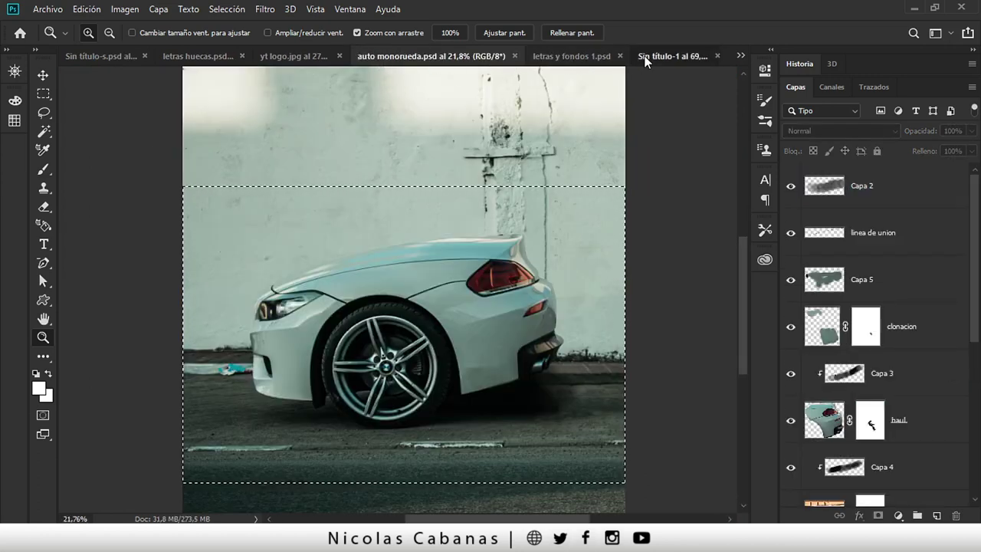
left_click(644, 58)
left_click_drag(371, 346, 317, 344)
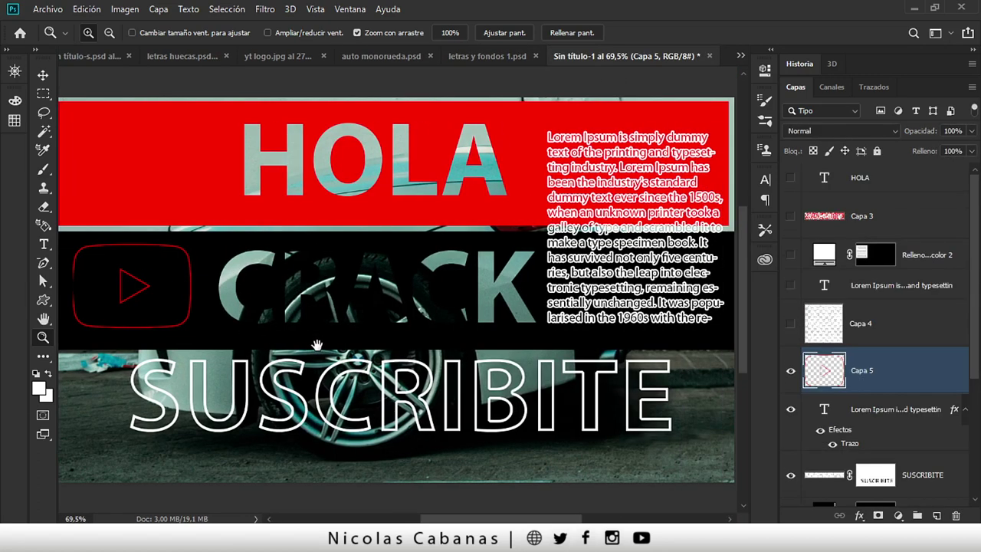
left_click(185, 58)
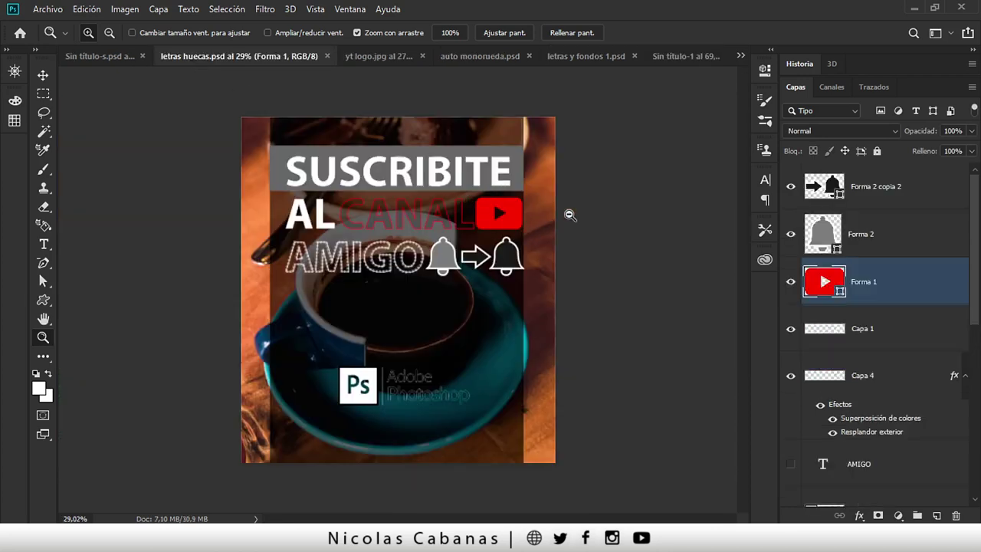
Zoom in on the red YouTube logo in letras huecas and review the custom shapes list.
left_click_drag(569, 214, 630, 197)
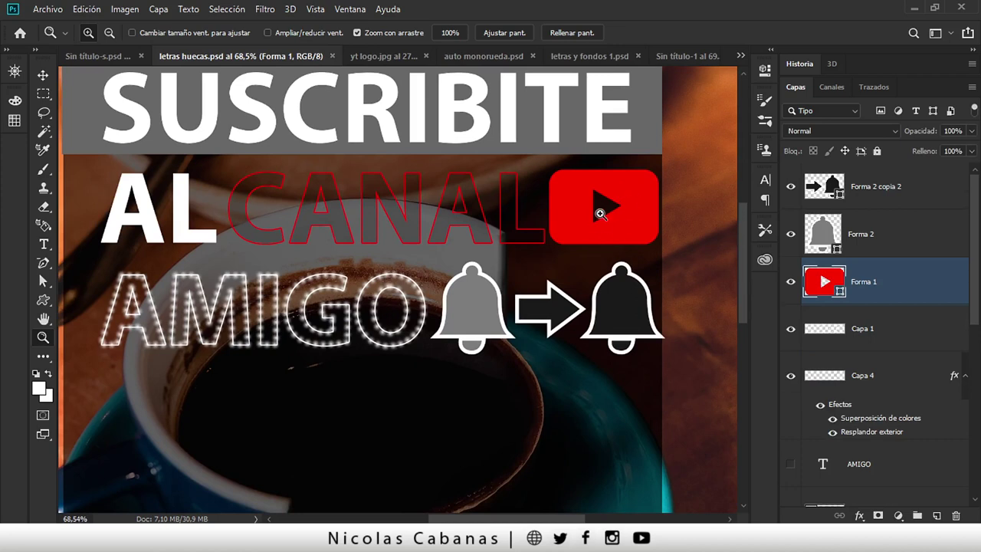
key("u")
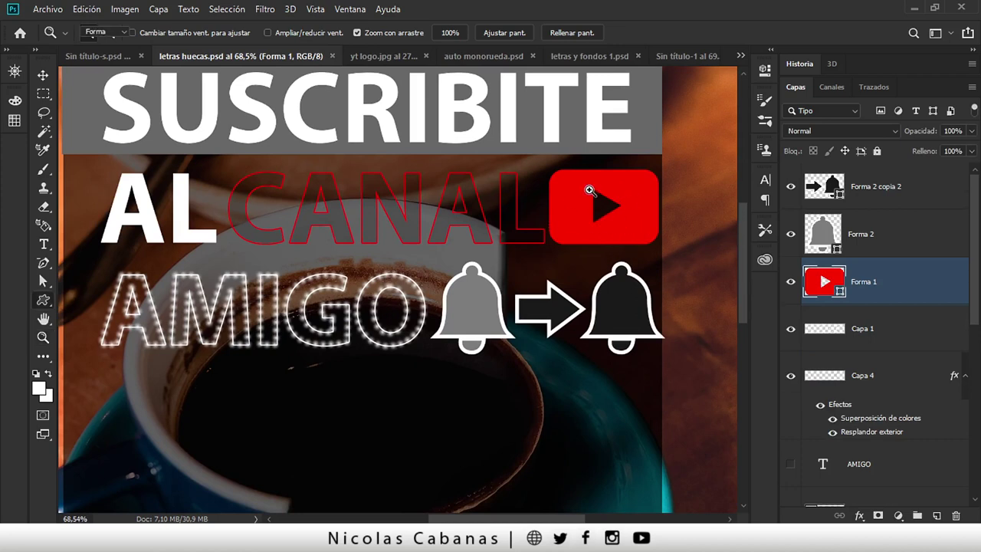
left_click(604, 33)
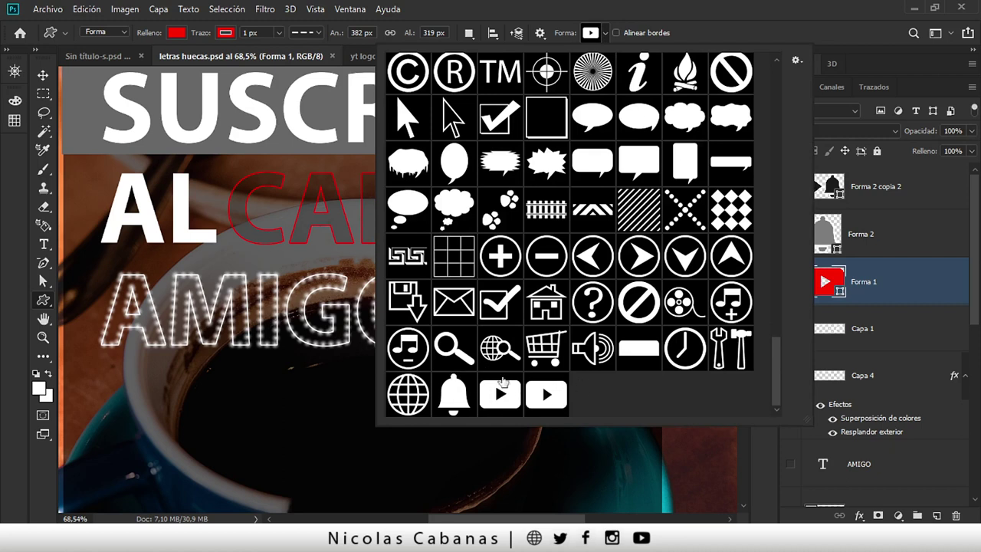
left_click(680, 31)
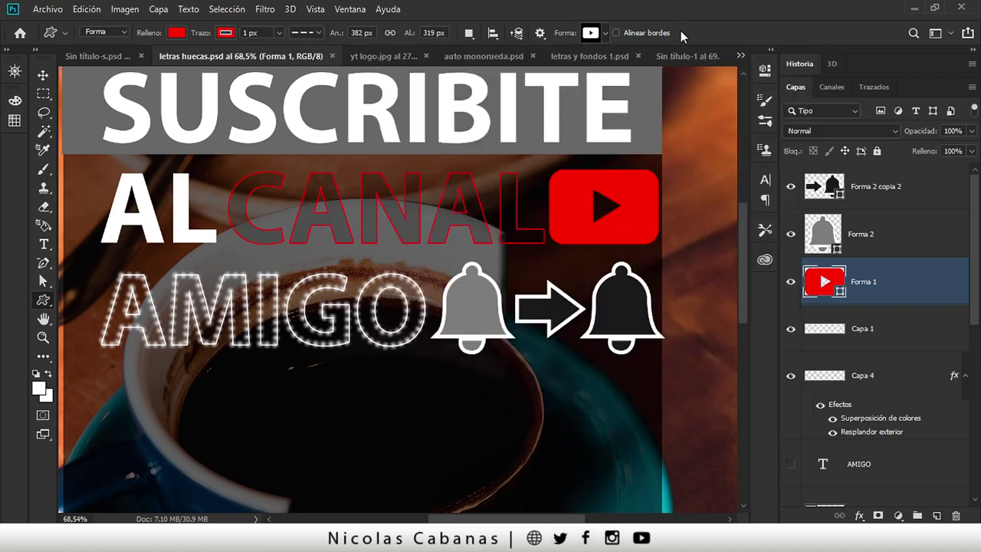
Return to the thumbnail design, then bring up letras y fondos 1.psd with the Move tool active.
left_click(682, 60)
key("z")
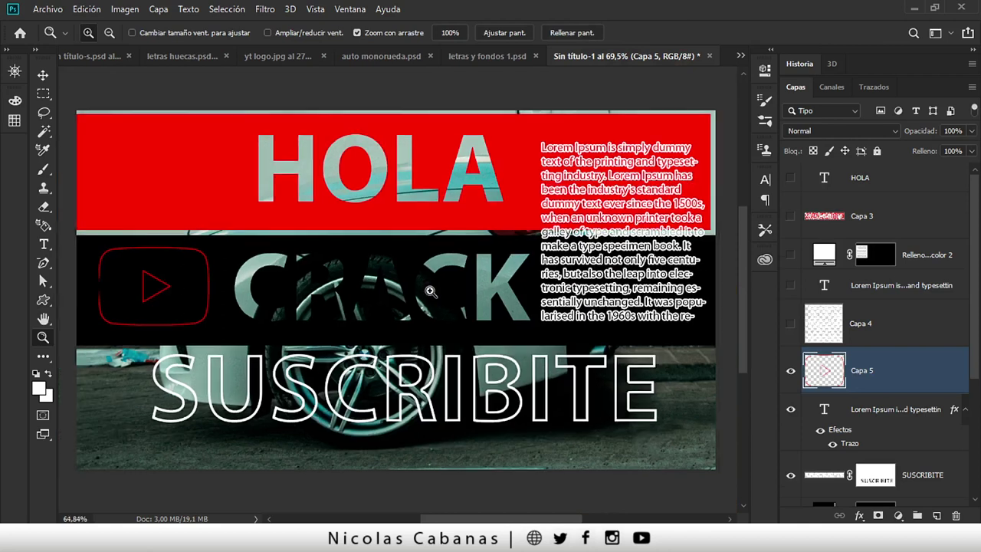
scroll(437, 294, "down", 2)
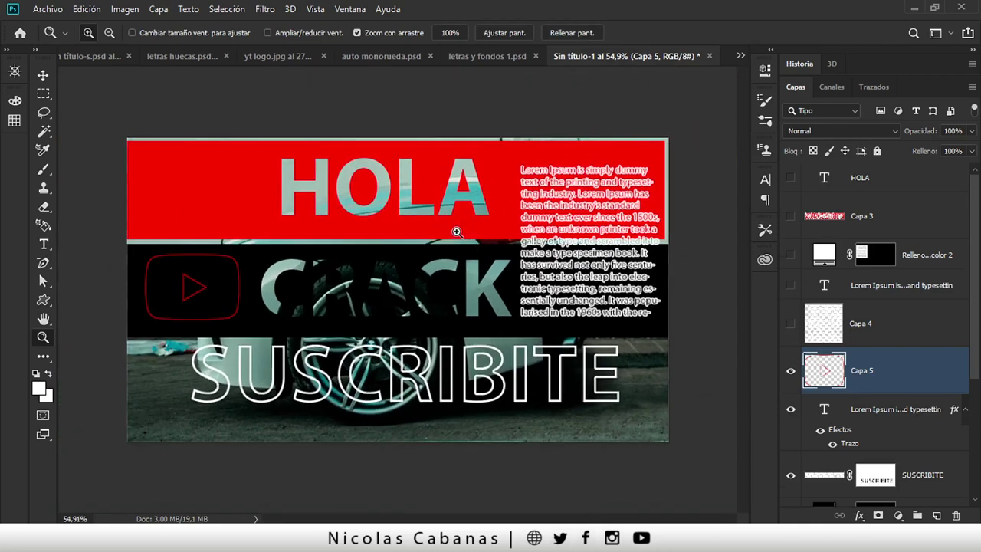
key("v")
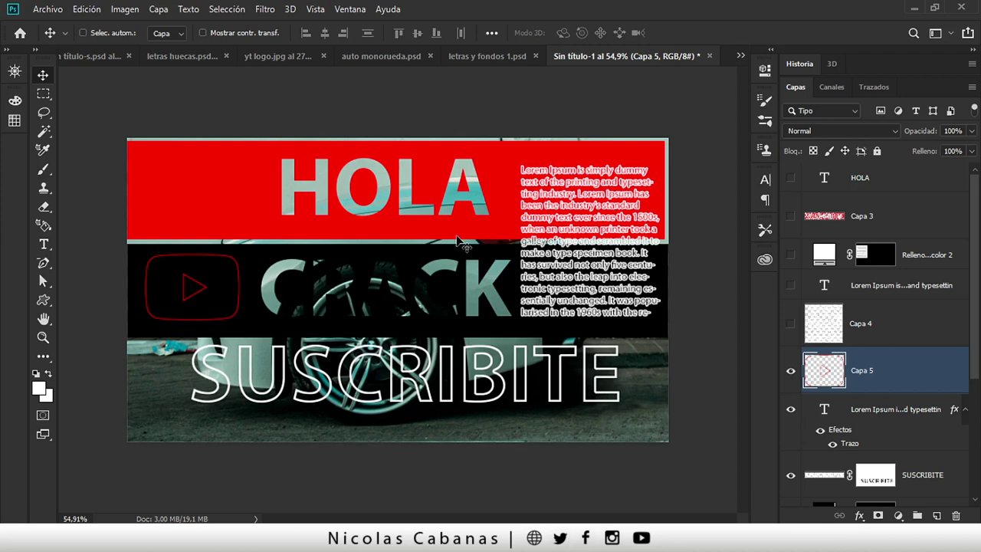
left_click(496, 56)
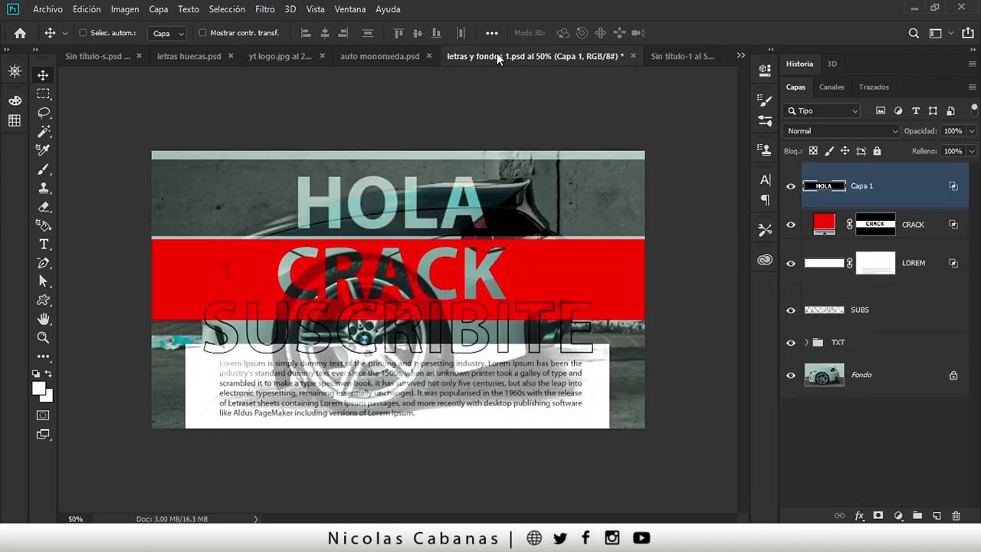